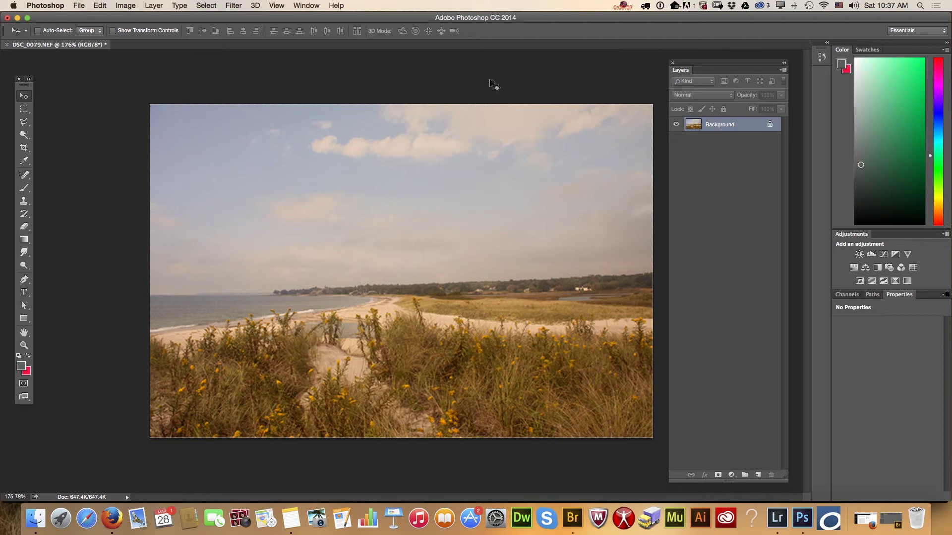
# Step: Start a new document 777 px wide and 377 px high with a white background
pyautogui.click(81, 6)
pyautogui.press('super+n')
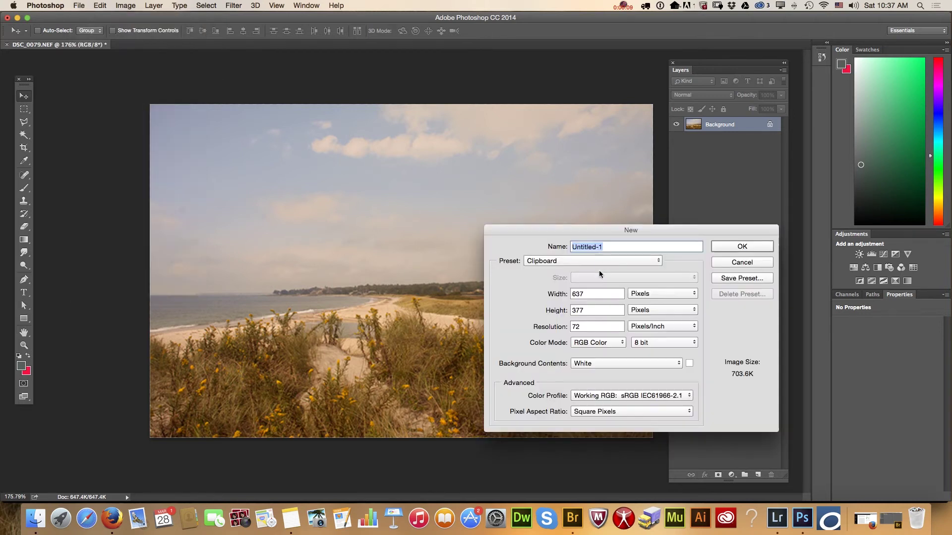
pyautogui.write('577')
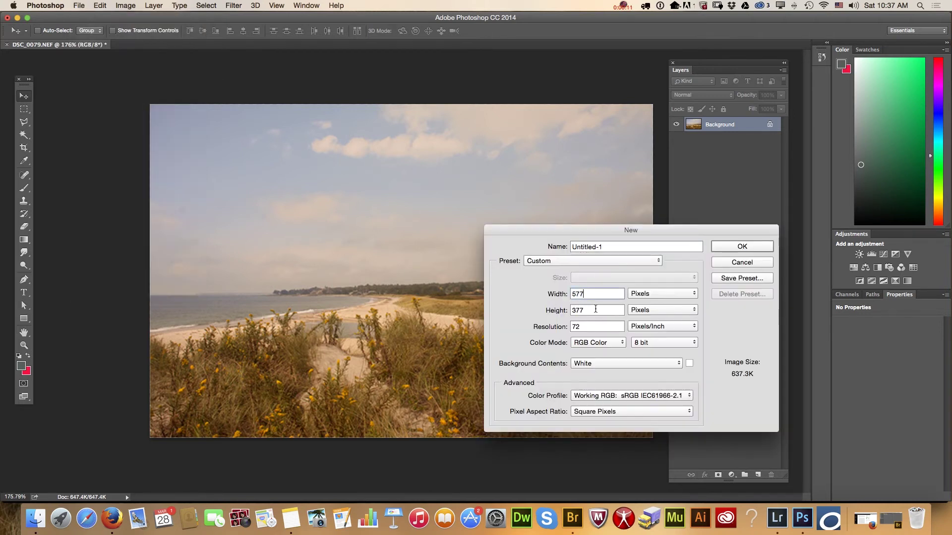
pyautogui.press('Tab')
pyautogui.moveTo(611, 292); pyautogui.dragTo(555, 295)
pyautogui.write('777')
pyautogui.press('Tab')
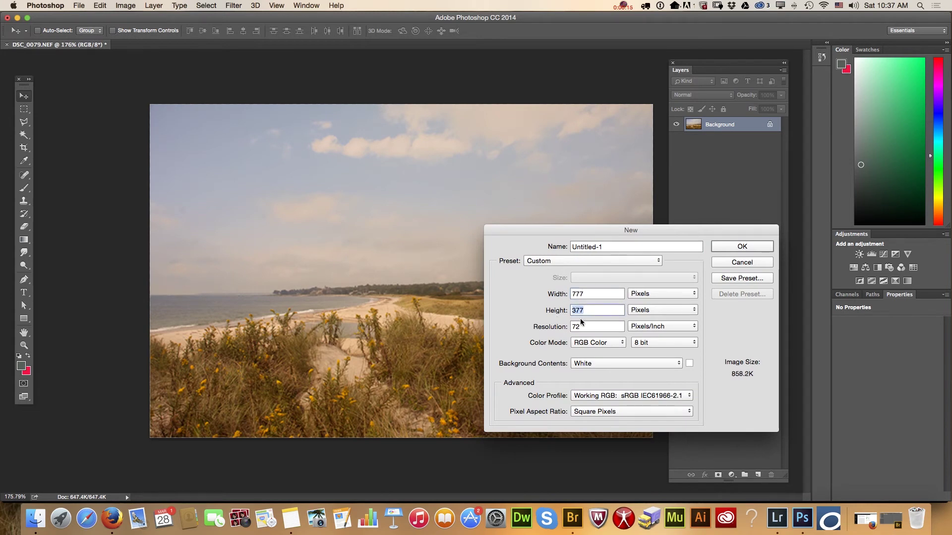
# Step: Create the document and draw a tan-filled 690 × 506 px rectangle inset from the edges
pyautogui.click(729, 245)
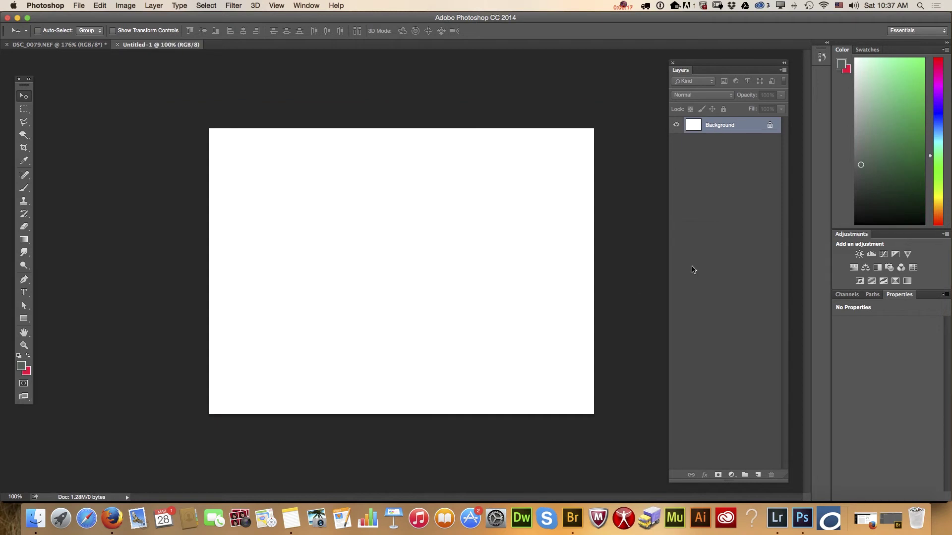
pyautogui.click(24, 318)
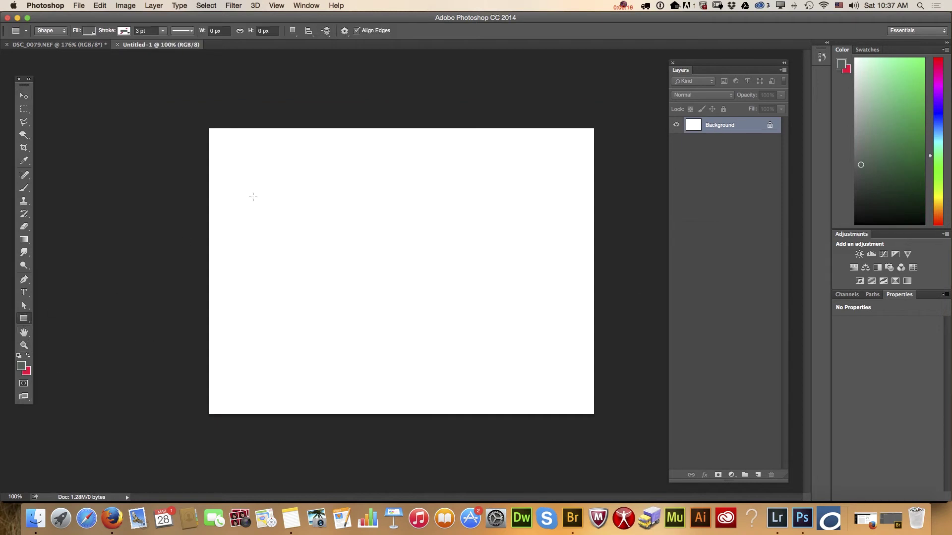
pyautogui.moveTo(229, 143); pyautogui.dragTo(571, 394)
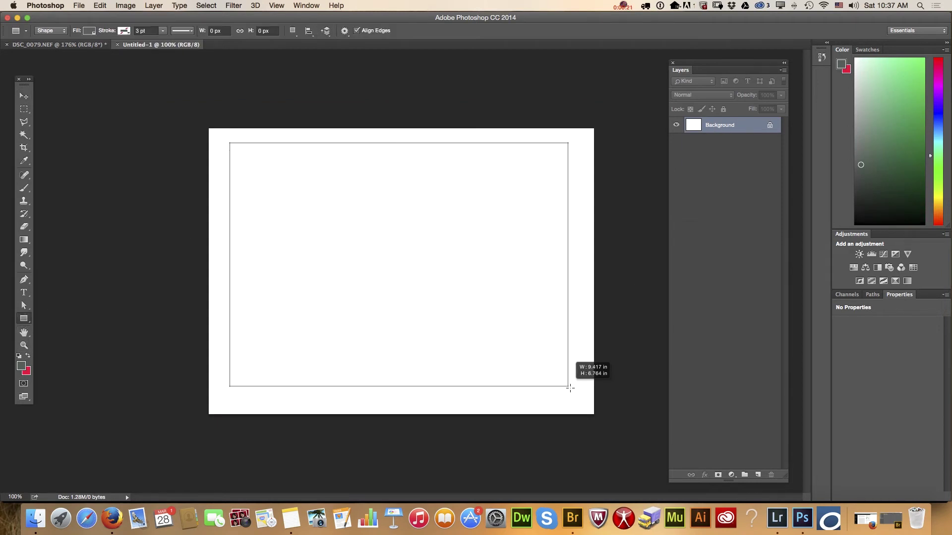
pyautogui.click(89, 31)
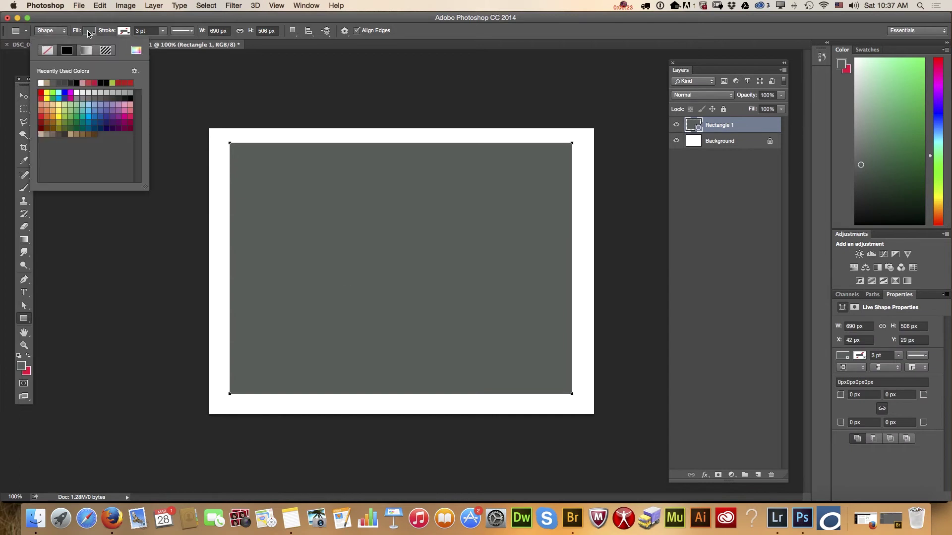
pyautogui.click(48, 83)
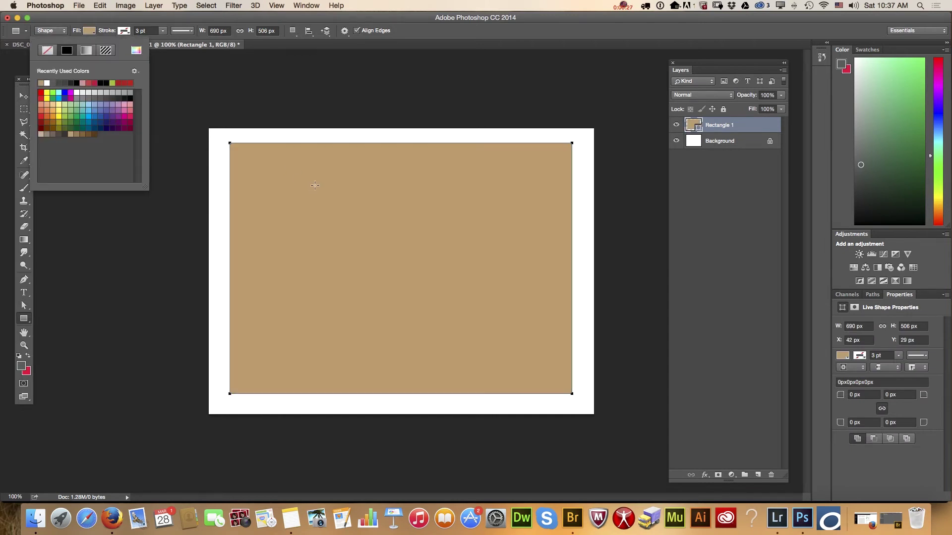
pyautogui.click(25, 97)
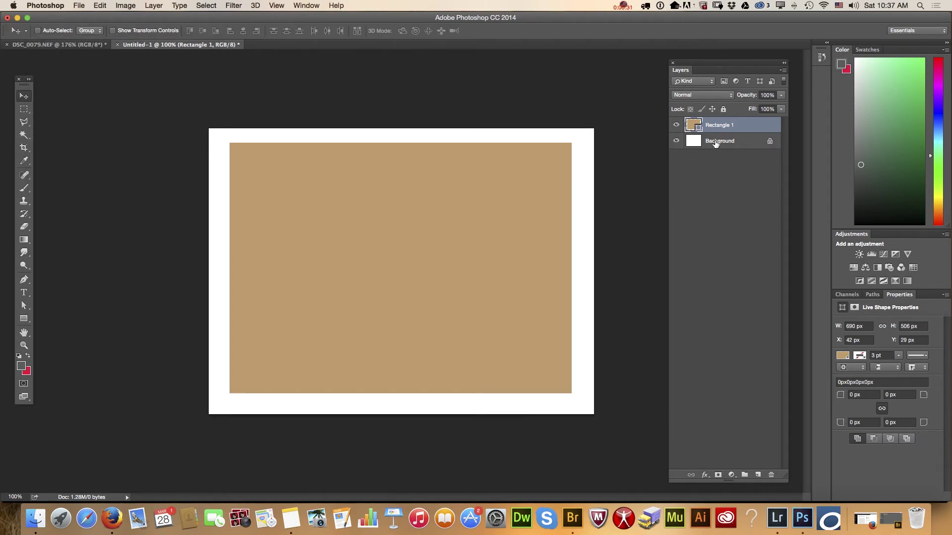
# Step: Hide the Background layer and duplicate Rectangle 1 as a white-filled copy
pyautogui.click(676, 142)
pyautogui.moveTo(745, 127); pyautogui.dragTo(758, 475)
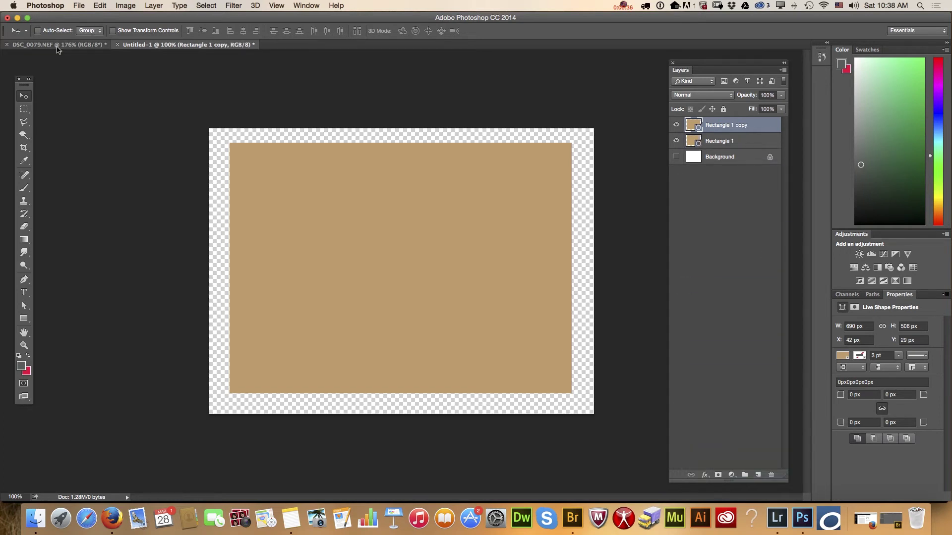
pyautogui.click(25, 319)
pyautogui.click(89, 31)
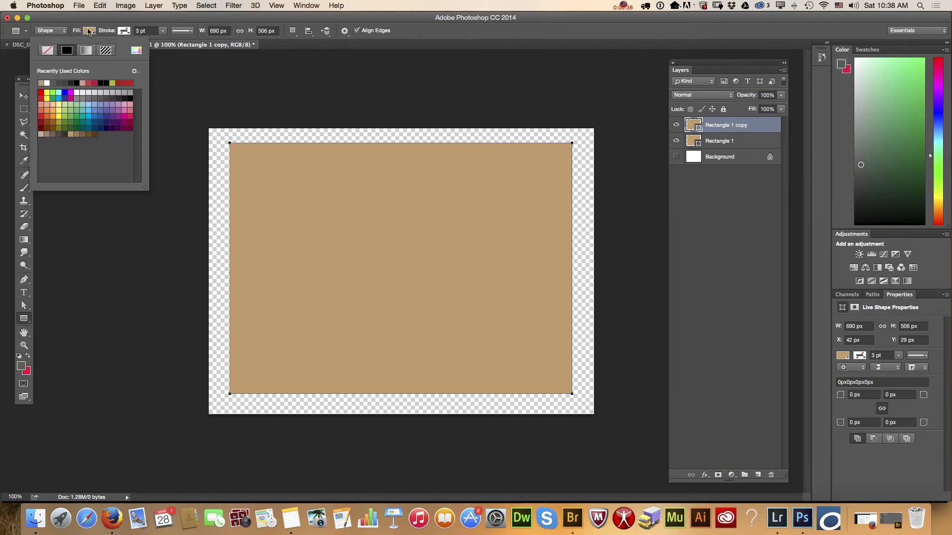
pyautogui.click(47, 83)
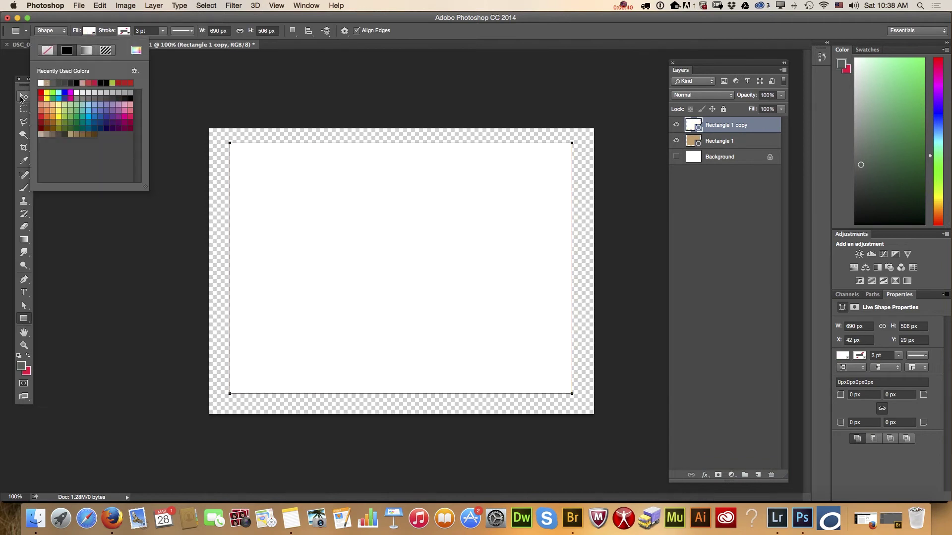
pyautogui.click(24, 96)
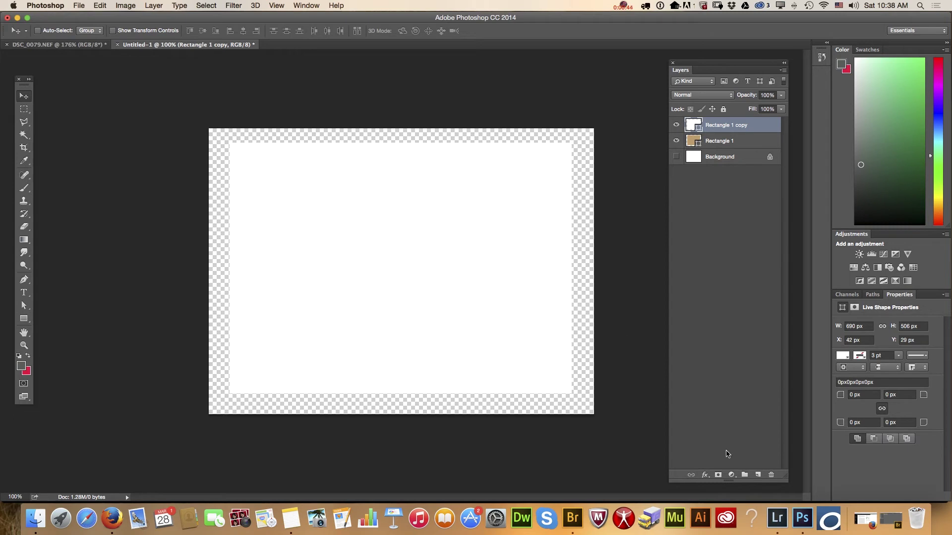
# Step: Add a layer mask to the white copy and set up the Gradient tool at full strength
pyautogui.click(717, 475)
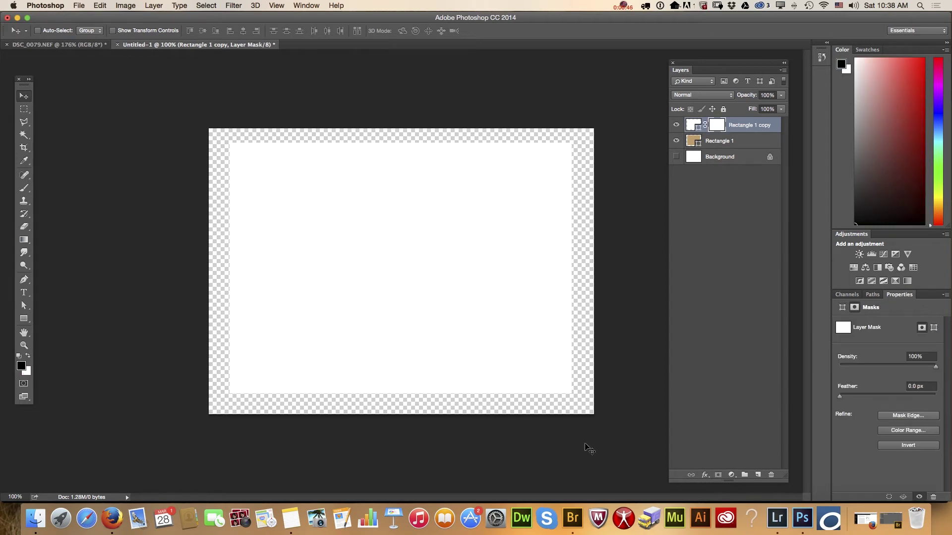
pyautogui.click(24, 239)
pyautogui.click(77, 237)
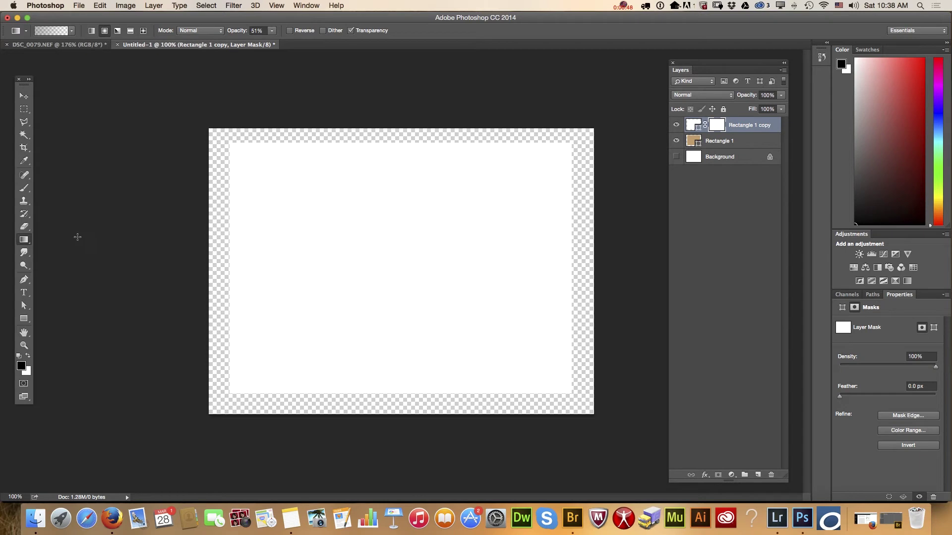
pyautogui.moveTo(273, 32); pyautogui.dragTo(316, 44)
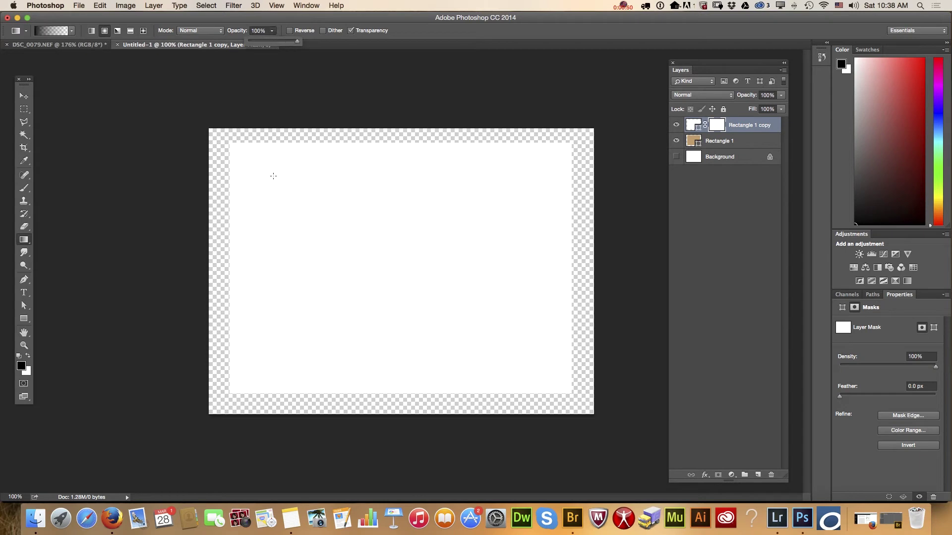
# Step: Paint mask gradients around all edges to reveal tan, and lower layer opacity to 57%
pyautogui.moveTo(230, 143); pyautogui.dragTo(231, 240)
pyautogui.moveTo(230, 339)
pyautogui.mouseDown()
pyautogui.moveTo(367, 403)
pyautogui.moveTo(455, 251)
pyautogui.mouseUp()
pyautogui.moveTo(327, 144); pyautogui.dragTo(519, 187)
pyautogui.moveTo(570, 146)
pyautogui.mouseDown()
pyautogui.moveTo(593, 214)
pyautogui.moveTo(572, 380)
pyautogui.moveTo(567, 317)
pyautogui.mouseUp()
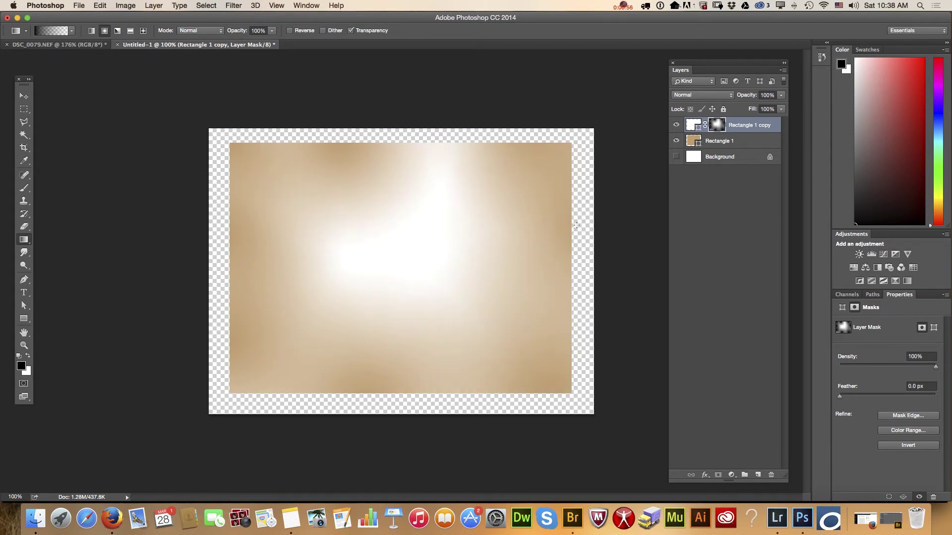
pyautogui.moveTo(456, 136); pyautogui.dragTo(459, 233)
pyautogui.moveTo(779, 96); pyautogui.dragTo(761, 109)
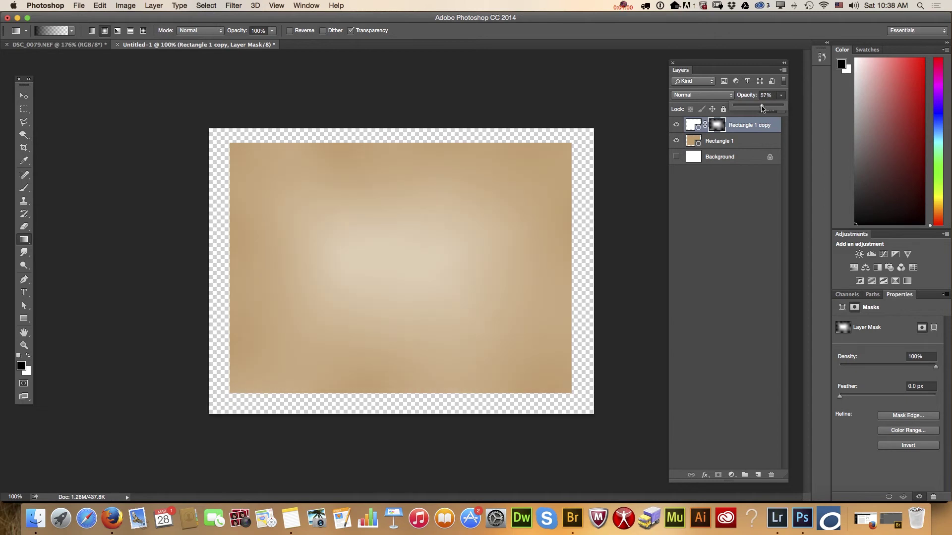
# Step: Add a Levels adjustment with black input 34 and midtones 1.27, then merge visible layers
pyautogui.click(871, 255)
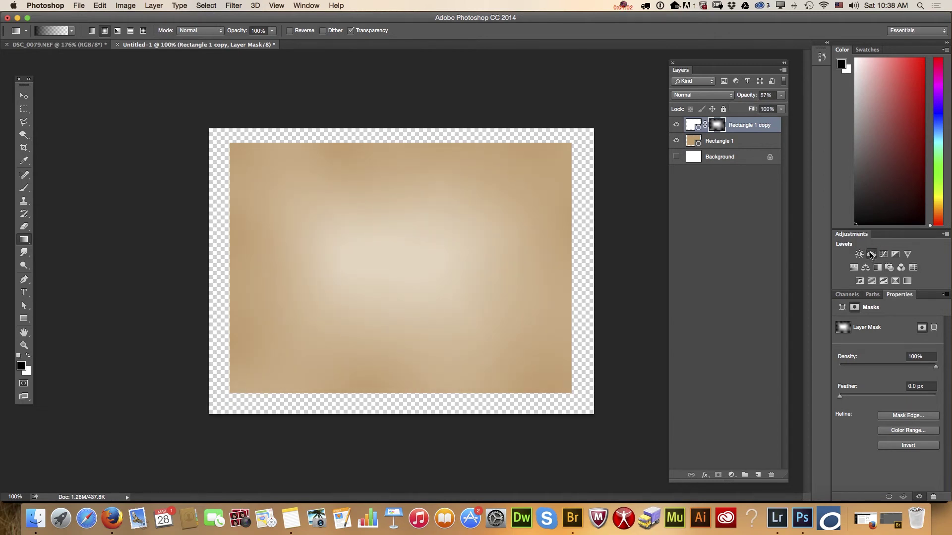
pyautogui.moveTo(850, 396); pyautogui.dragTo(863, 397)
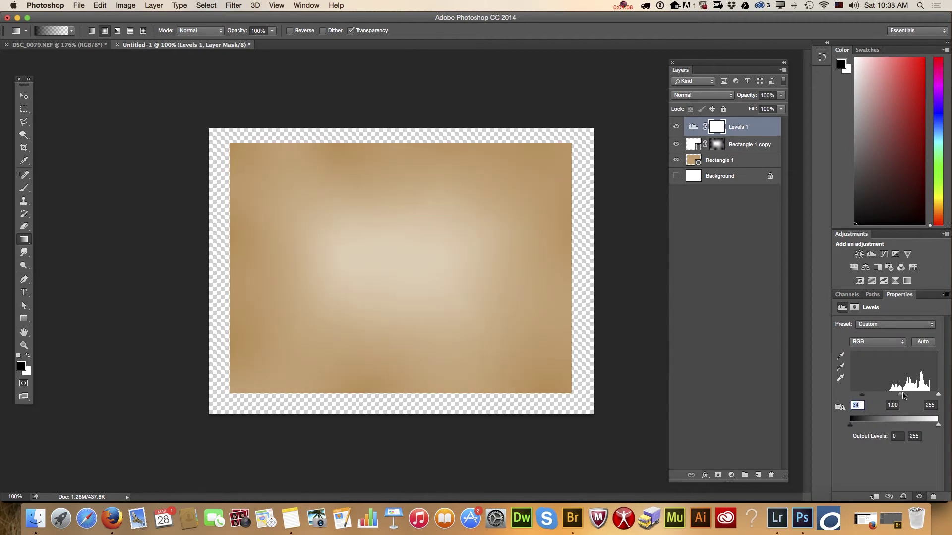
pyautogui.moveTo(895, 397); pyautogui.dragTo(892, 396)
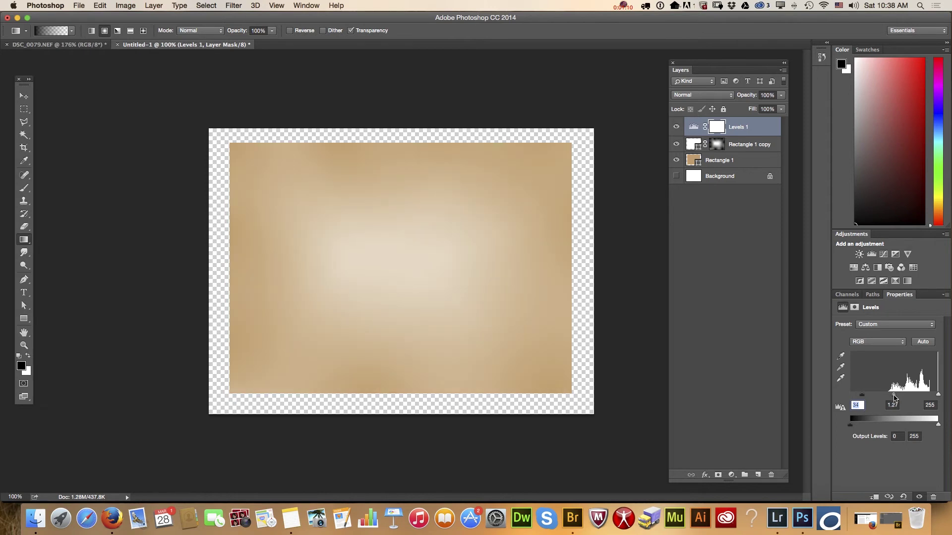
pyautogui.click(783, 70)
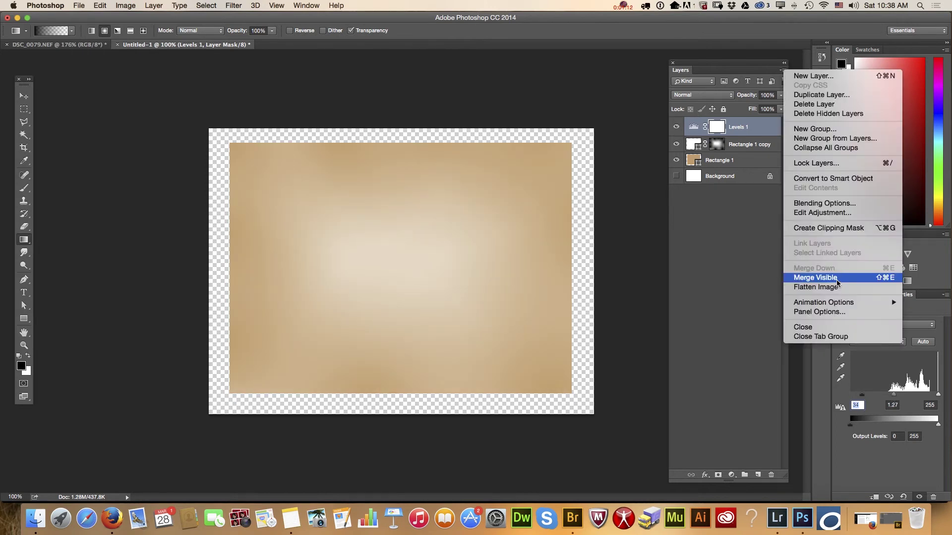
pyautogui.press('Escape')
pyautogui.hotkey('ctrl', 'shift', 'e')
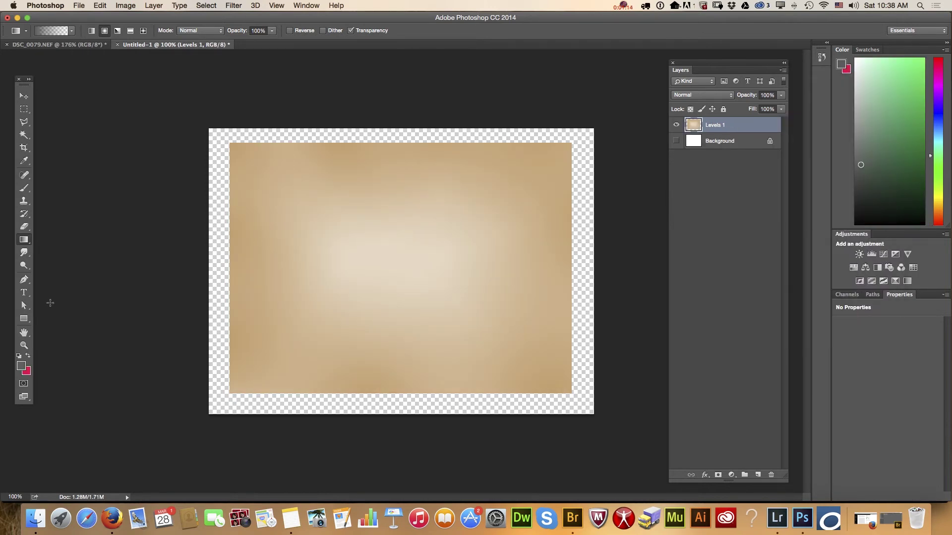
# Step: Type the headline 'OUR NEWS' in a text box near the page top
pyautogui.click(25, 293)
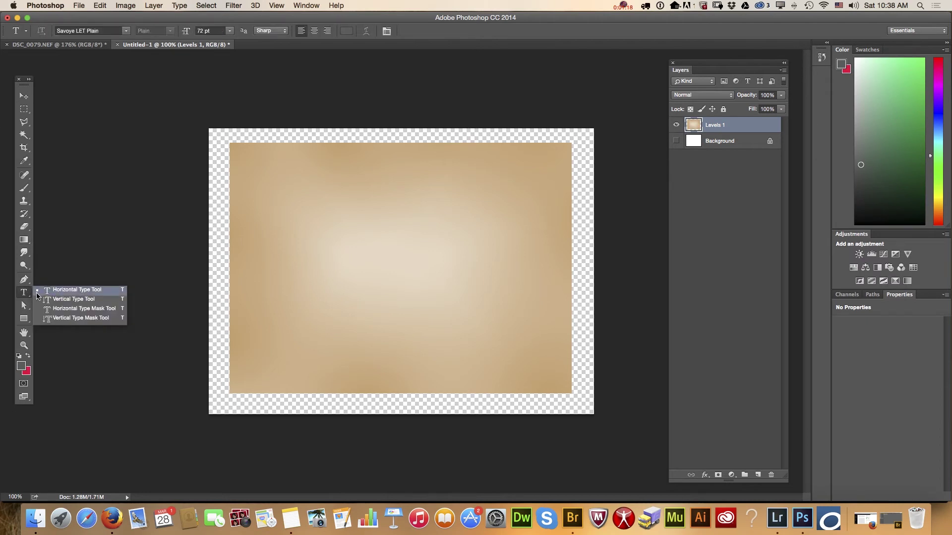
pyautogui.click(65, 292)
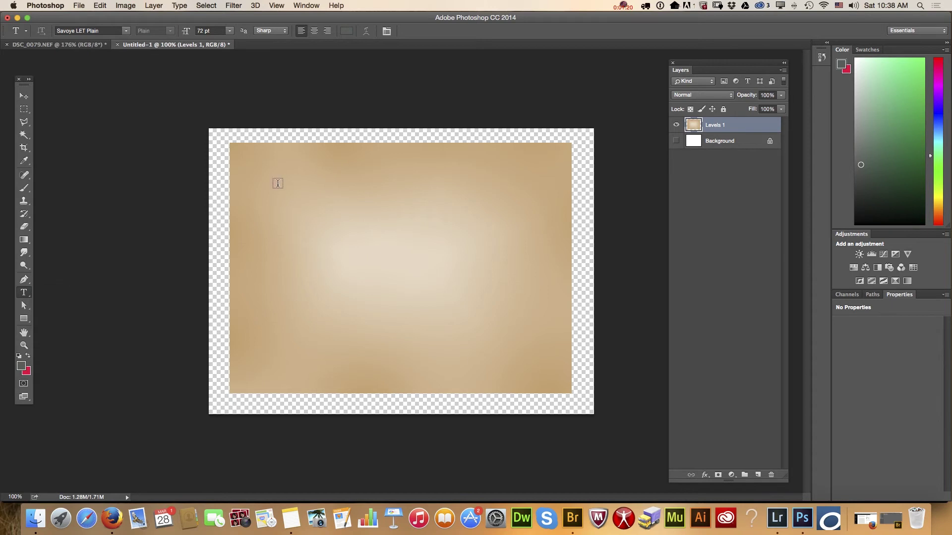
pyautogui.moveTo(255, 167); pyautogui.dragTo(553, 214)
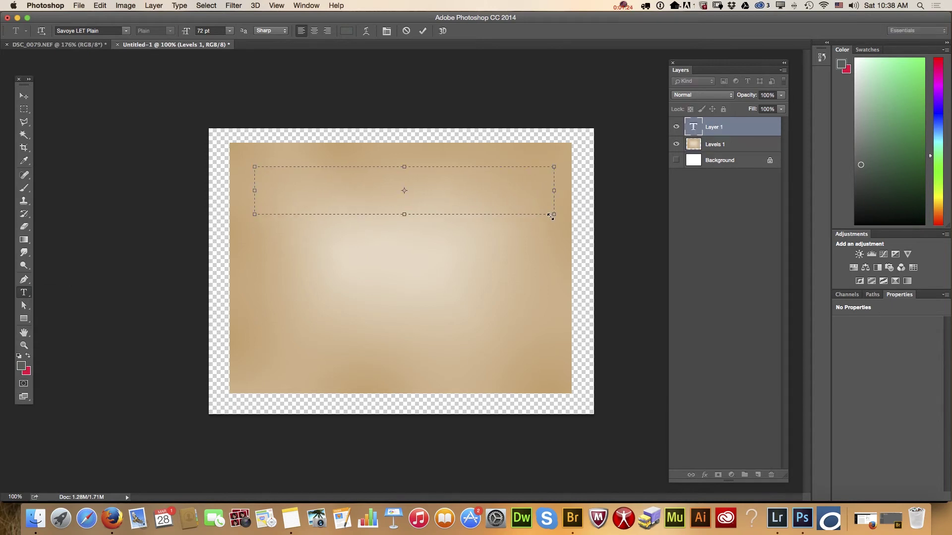
pyautogui.write('OUR')
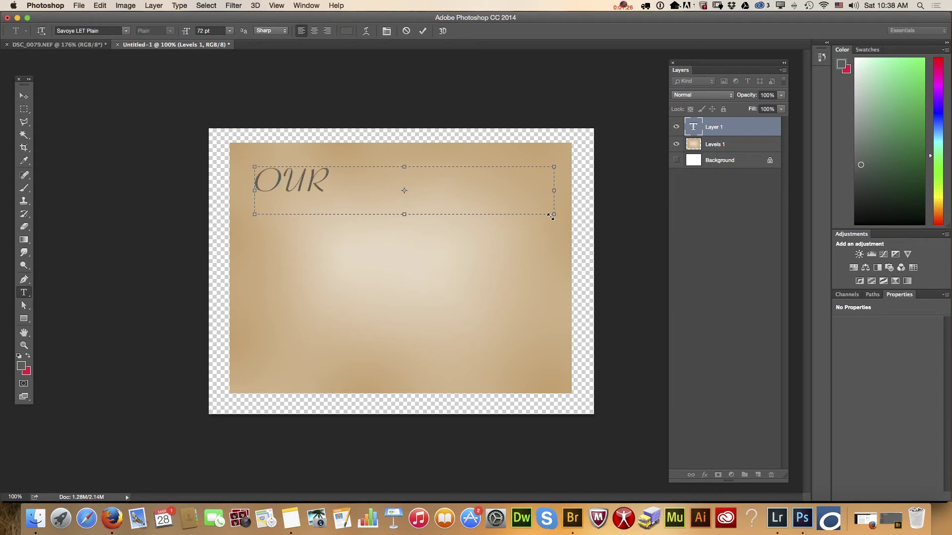
pyautogui.write(' NEWS')
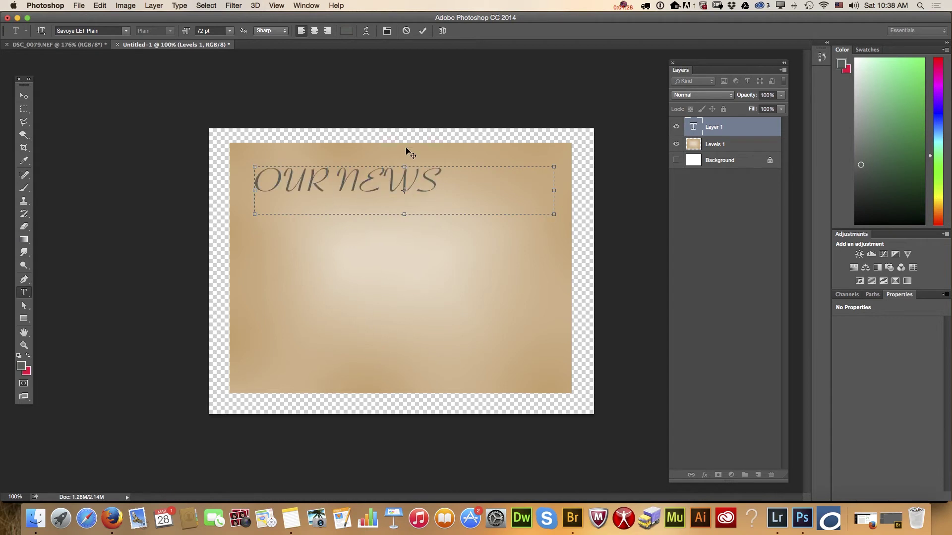
# Step: Set the headline to PT Mono Bold, centre-aligned, and centre it on the paper
pyautogui.moveTo(455, 174); pyautogui.dragTo(227, 173)
pyautogui.click(119, 30)
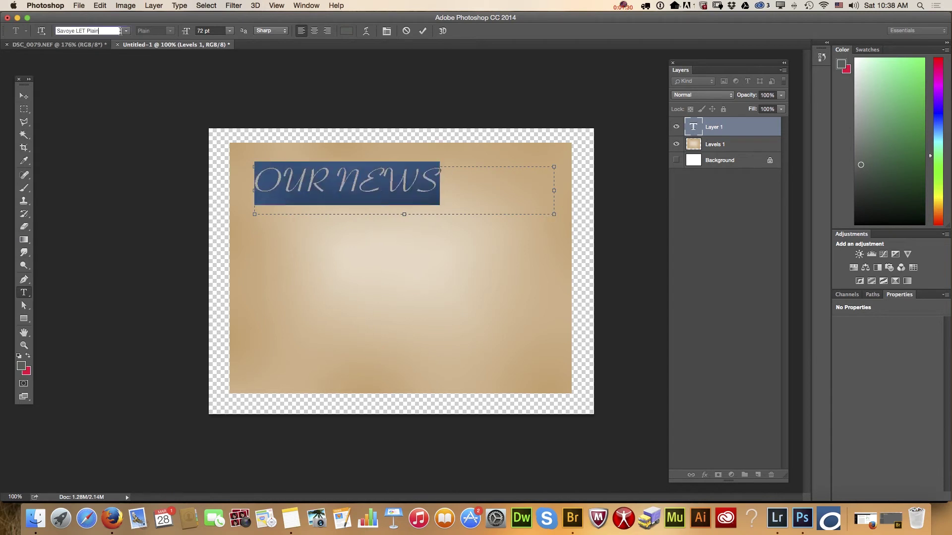
pyautogui.click(126, 31)
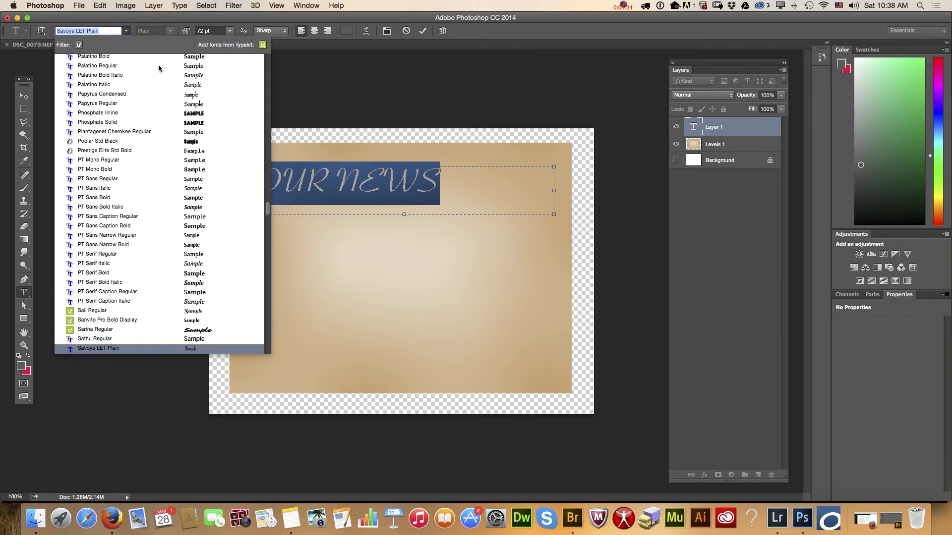
pyautogui.click(198, 172)
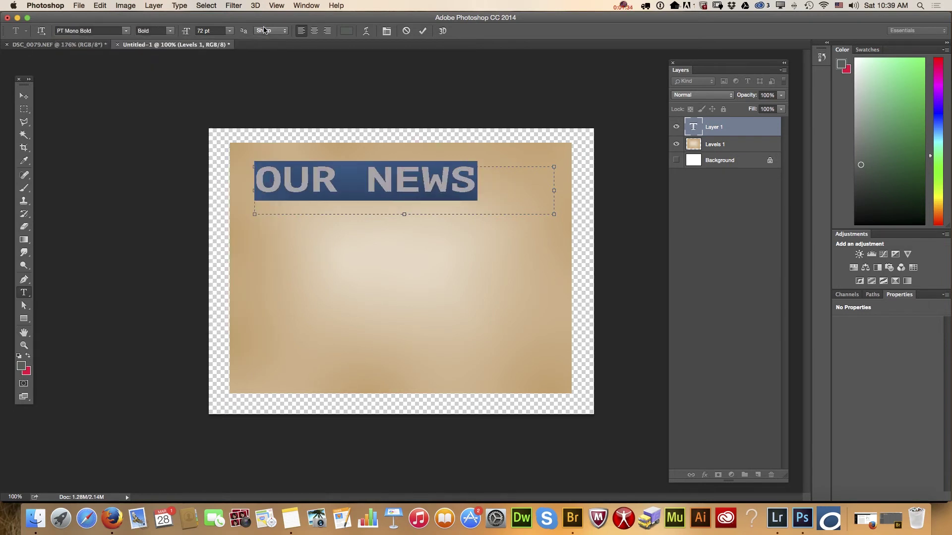
pyautogui.click(314, 31)
pyautogui.click(24, 96)
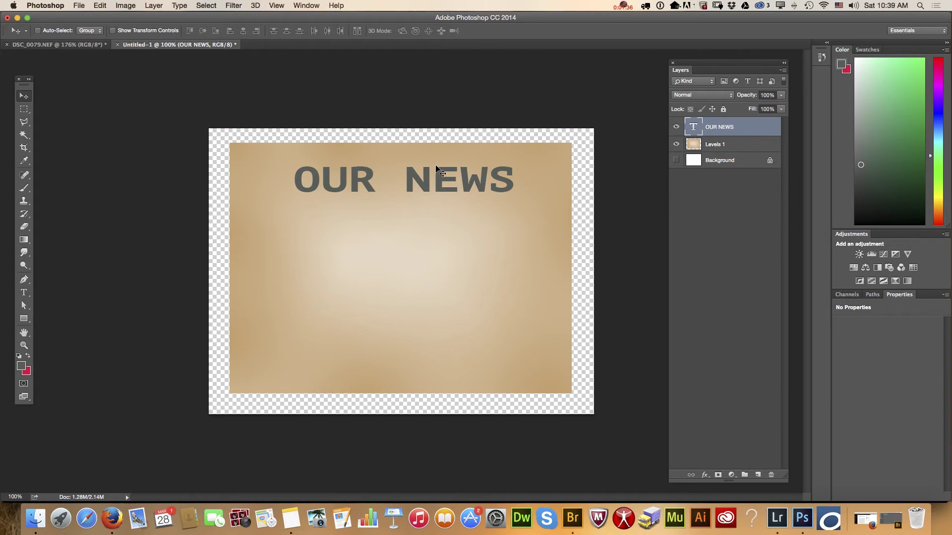
pyautogui.moveTo(436, 169); pyautogui.dragTo(432, 169)
# Step: Change the headline text colour to black
pyautogui.click(24, 292)
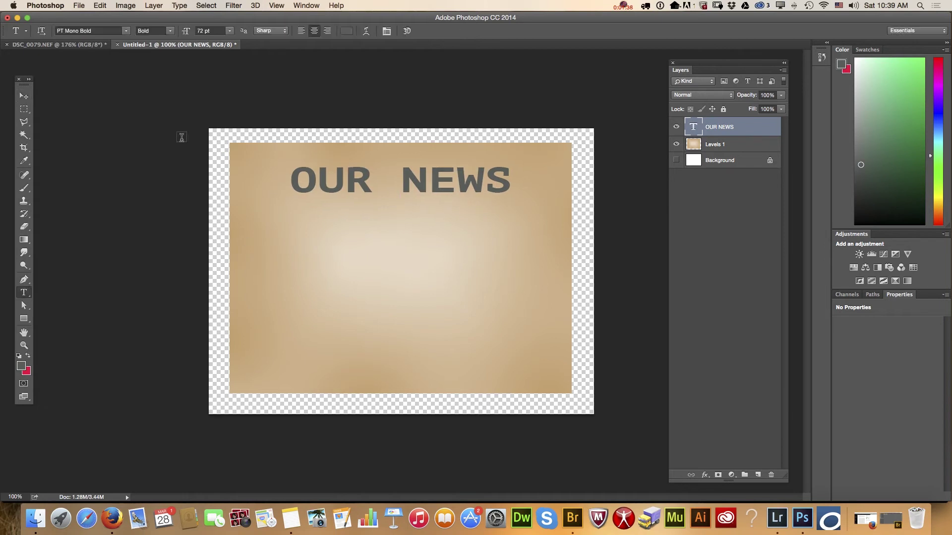
pyautogui.click(348, 31)
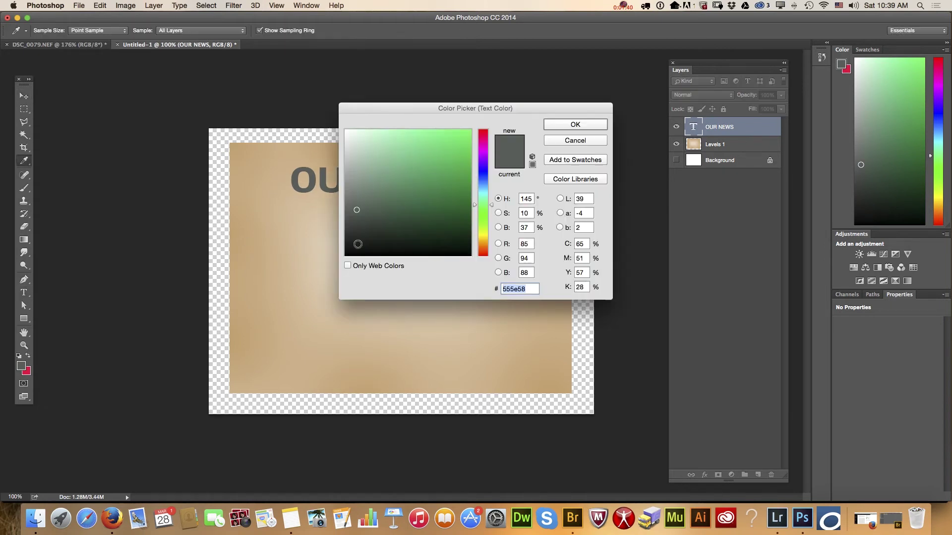
pyautogui.click(352, 255)
pyautogui.click(574, 126)
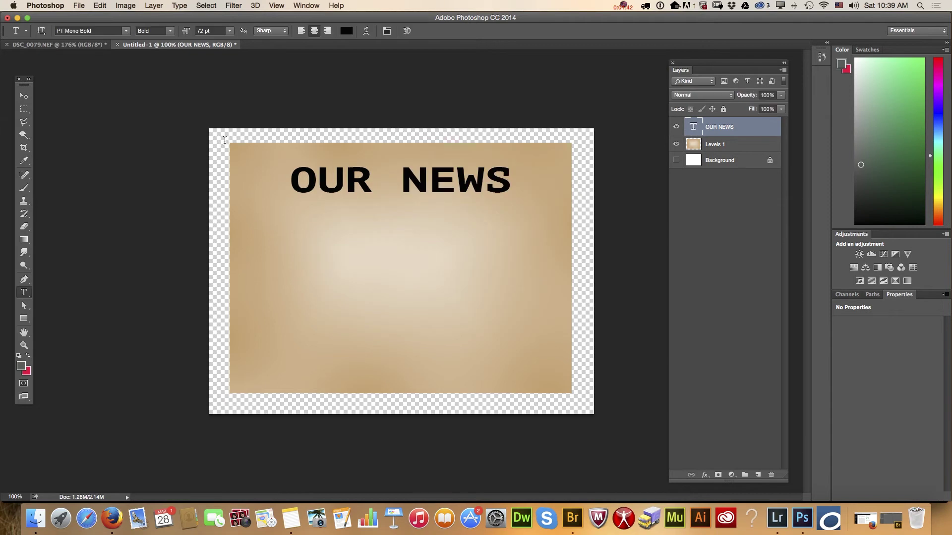
pyautogui.click(23, 96)
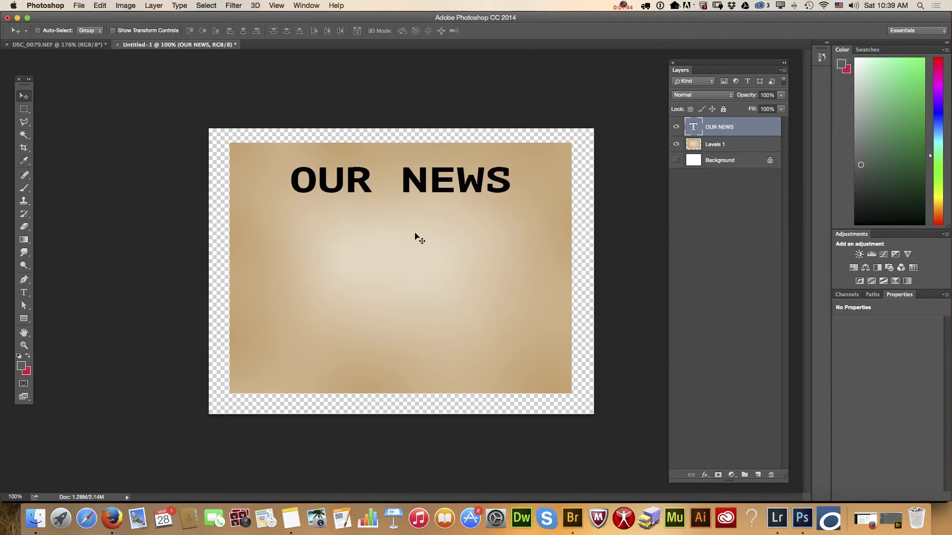
# Step: Draw a black full-width line under the headline and a duplicate just below it
pyautogui.moveTo(24, 318); pyautogui.dragTo(67, 356)
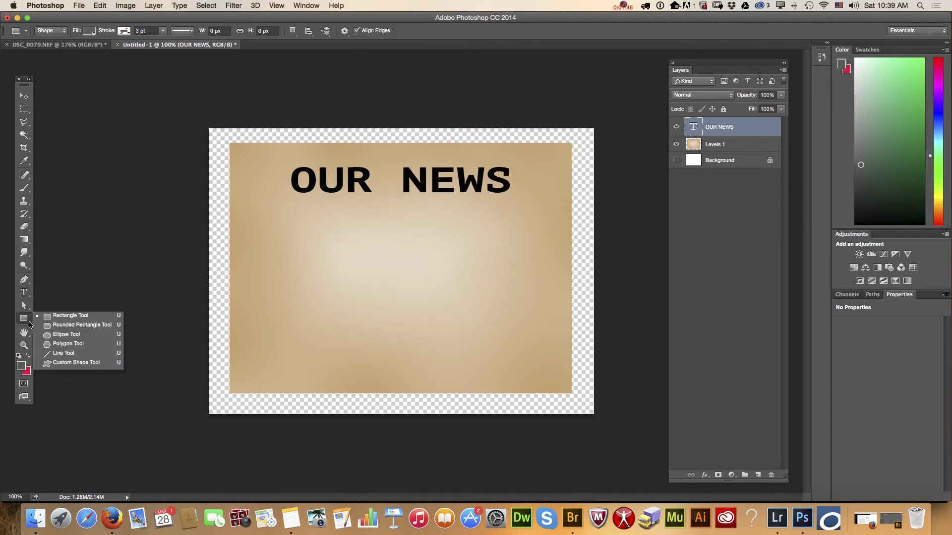
pyautogui.click(90, 31)
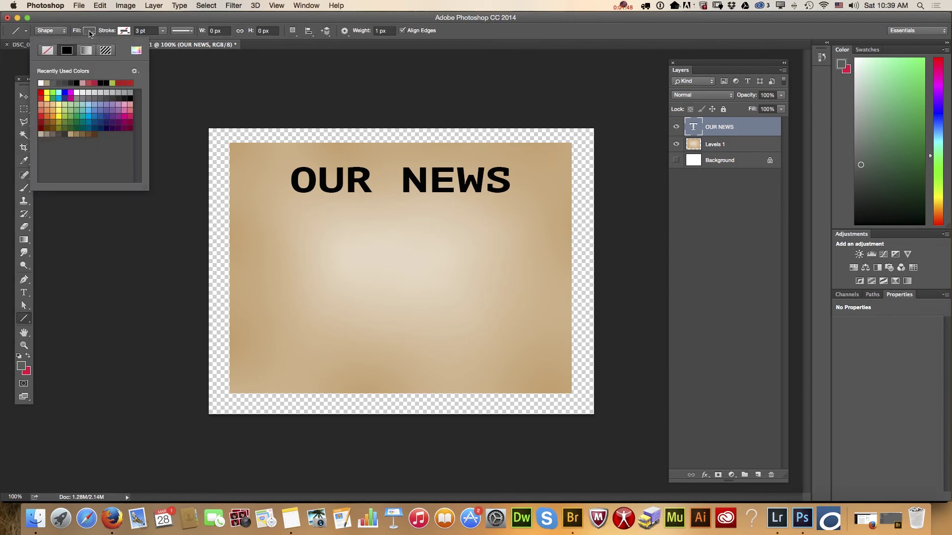
pyautogui.click(78, 82)
pyautogui.moveTo(229, 205); pyautogui.dragTo(573, 207)
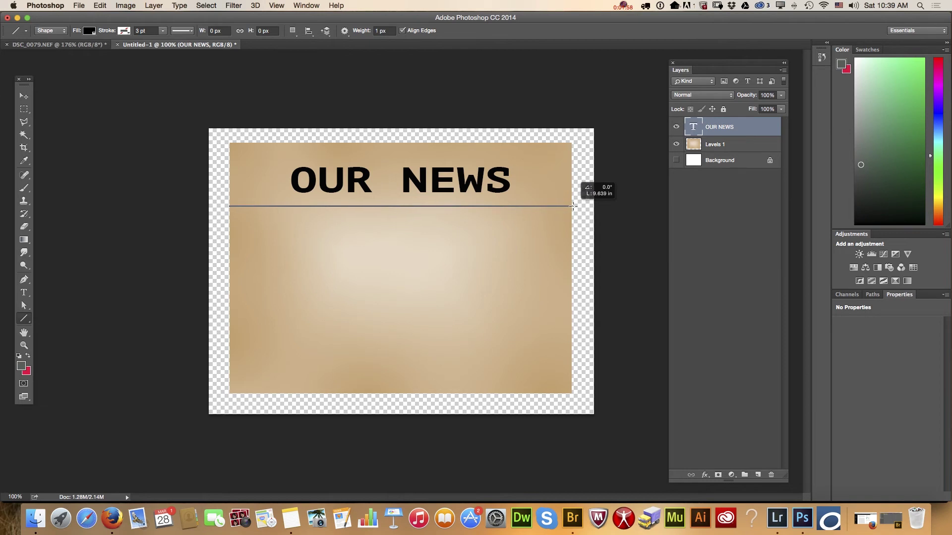
pyautogui.moveTo(573, 207); pyautogui.dragTo(573, 206)
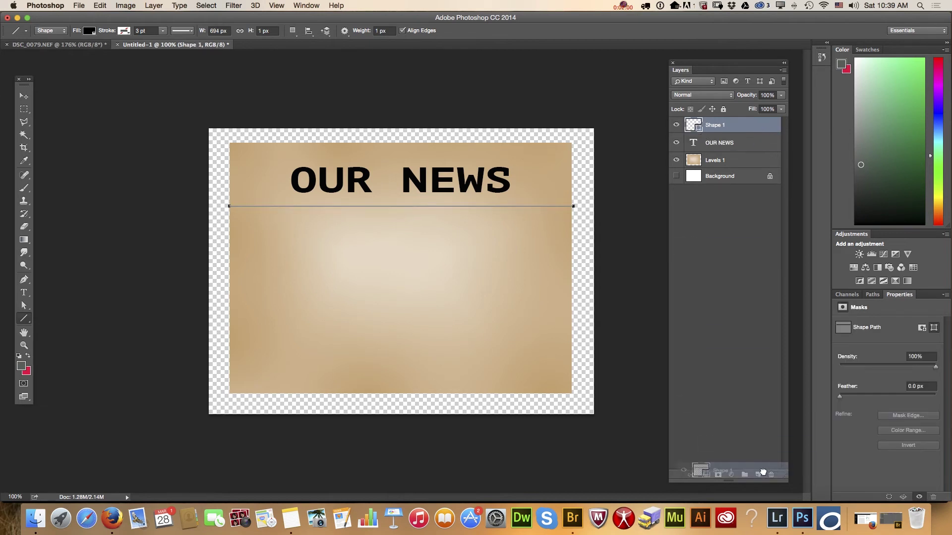
pyautogui.moveTo(769, 131); pyautogui.dragTo(758, 475)
pyautogui.click(24, 96)
pyautogui.moveTo(393, 207); pyautogui.dragTo(396, 226)
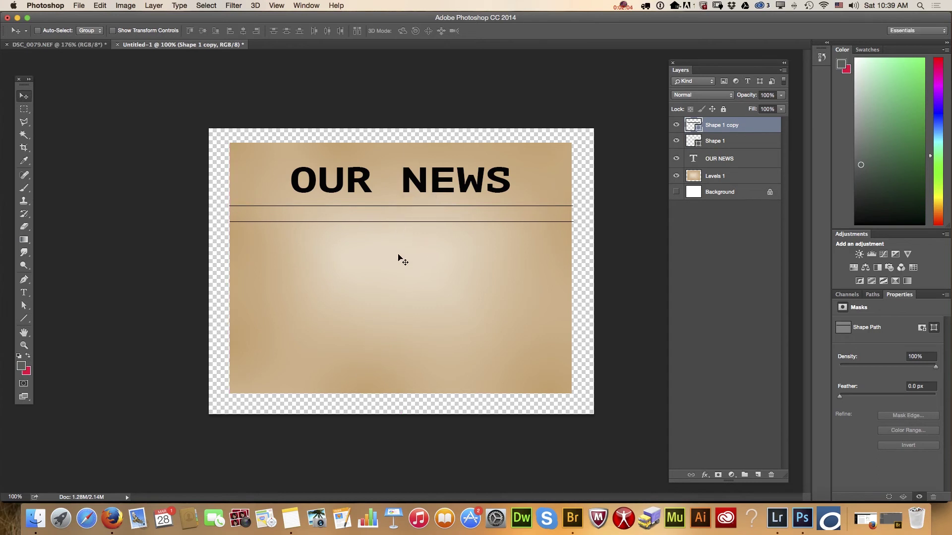
# Step: Add the 9 pt date 'Saturday, March 28, 2015' between the rules at left
pyautogui.click(24, 292)
pyautogui.click(76, 290)
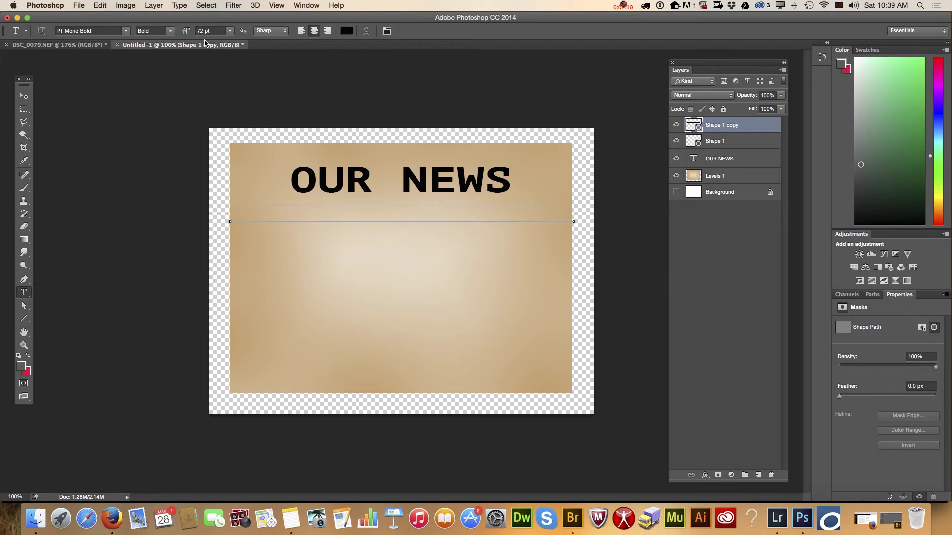
pyautogui.click(230, 31)
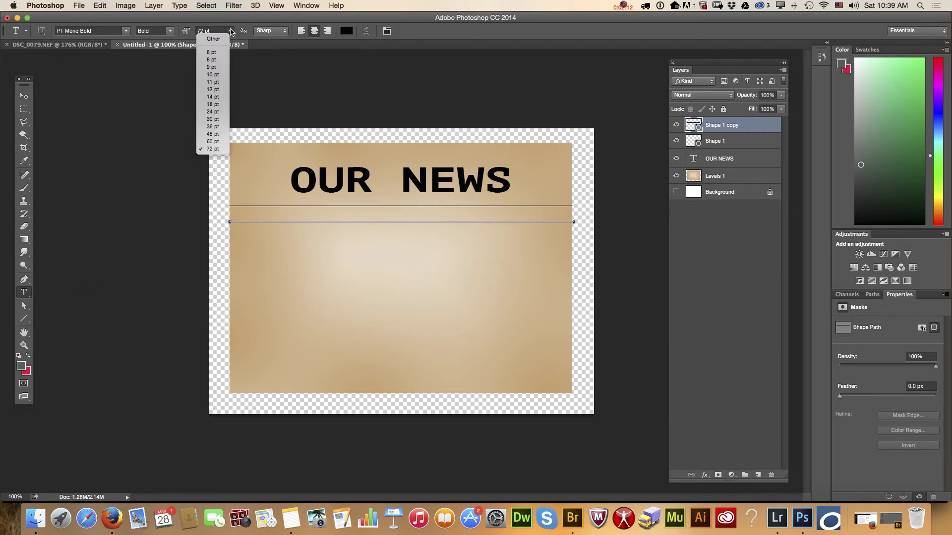
pyautogui.click(221, 68)
pyautogui.moveTo(295, 247); pyautogui.dragTo(465, 283)
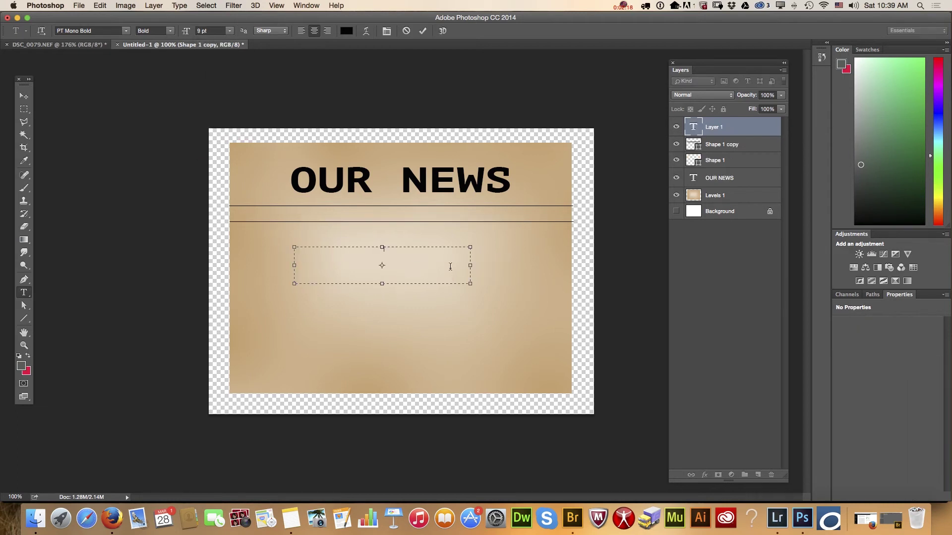
pyautogui.write('day, March ')
pyautogui.write('28, 2015')
pyautogui.click(23, 96)
pyautogui.moveTo(352, 246); pyautogui.dragTo(259, 212)
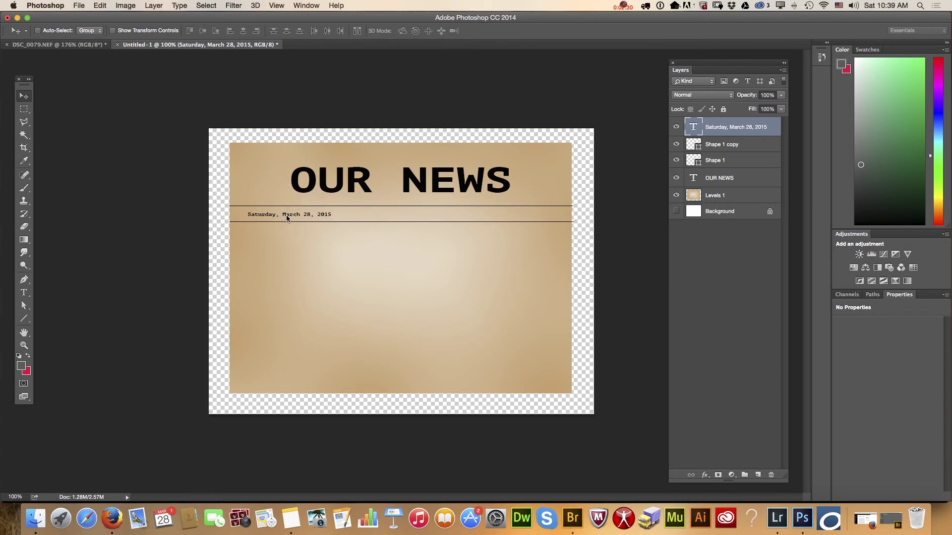
# Step: Duplicate the date to the right, replace it with 'No 77', and align it to the rules' end
pyautogui.moveTo(728, 127)
pyautogui.mouseDown()
pyautogui.moveTo(737, 454)
pyautogui.moveTo(758, 474)
pyautogui.mouseUp()
pyautogui.moveTo(326, 214); pyautogui.dragTo(552, 215)
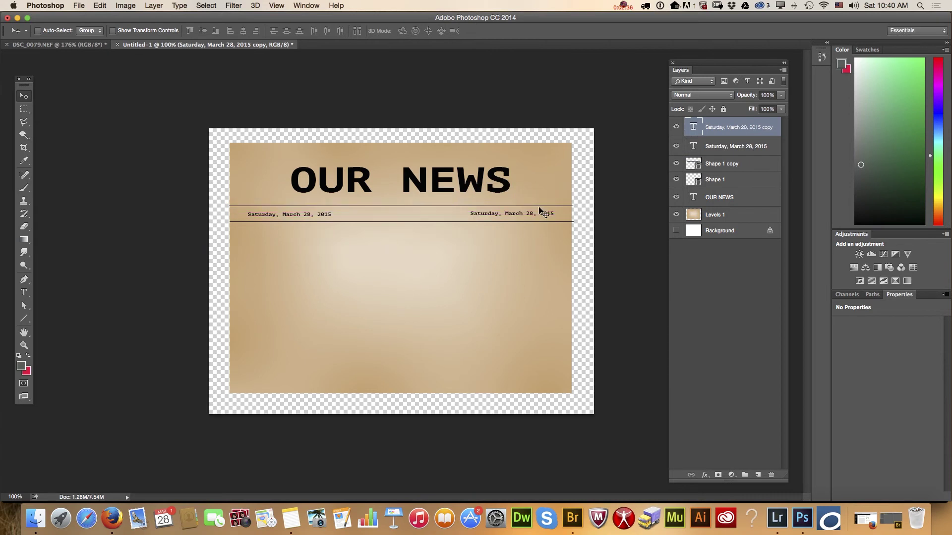
pyautogui.click(24, 292)
pyautogui.moveTo(468, 213); pyautogui.dragTo(577, 211)
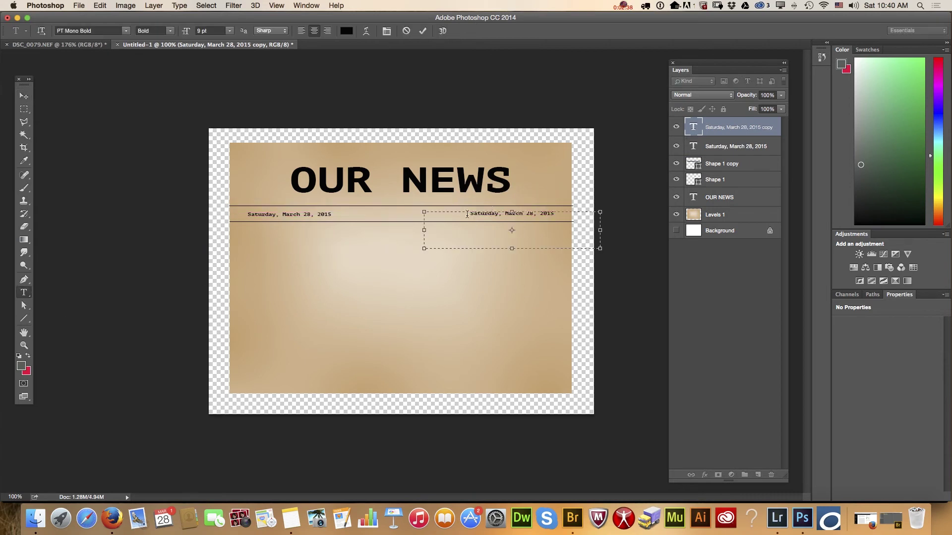
pyautogui.press('BackSpace')
pyautogui.write('No 77')
pyautogui.click(23, 95)
pyautogui.moveTo(515, 214); pyautogui.dragTo(539, 214)
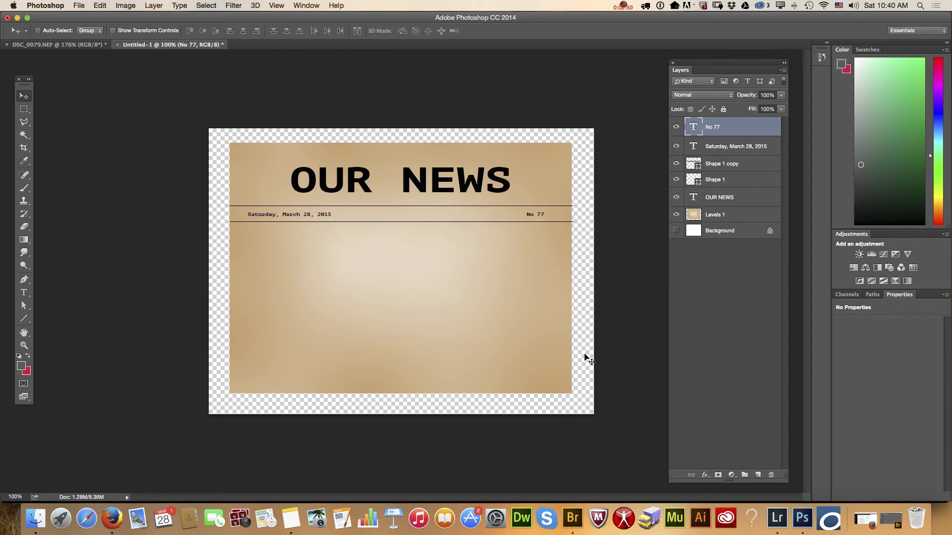
# Step: On the DSC_0079.NEF photo, add a Black & White adjustment and adjust the Reds
pyautogui.click(64, 45)
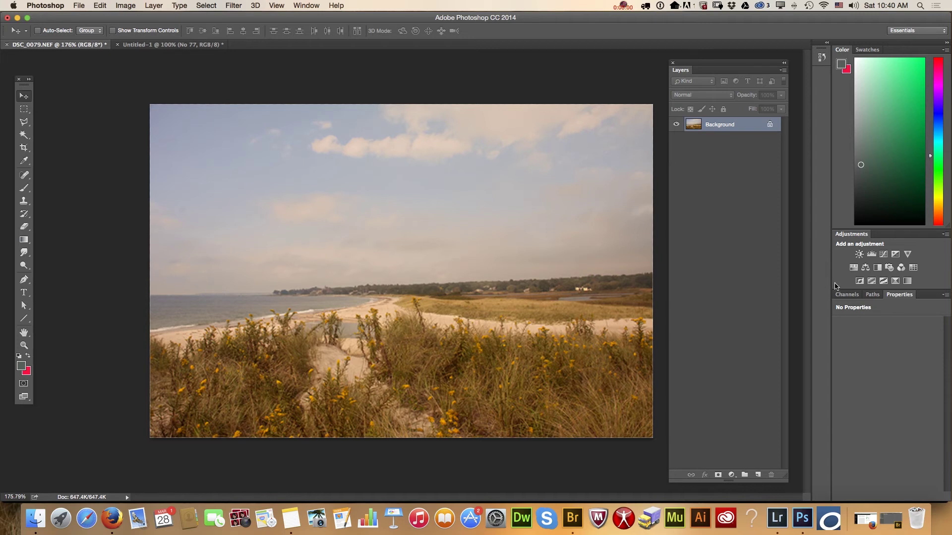
pyautogui.click(877, 268)
pyautogui.moveTo(886, 364)
pyautogui.mouseDown()
pyautogui.moveTo(894, 364)
pyautogui.moveTo(881, 364)
pyautogui.moveTo(896, 386)
pyautogui.moveTo(891, 402)
pyautogui.mouseUp()
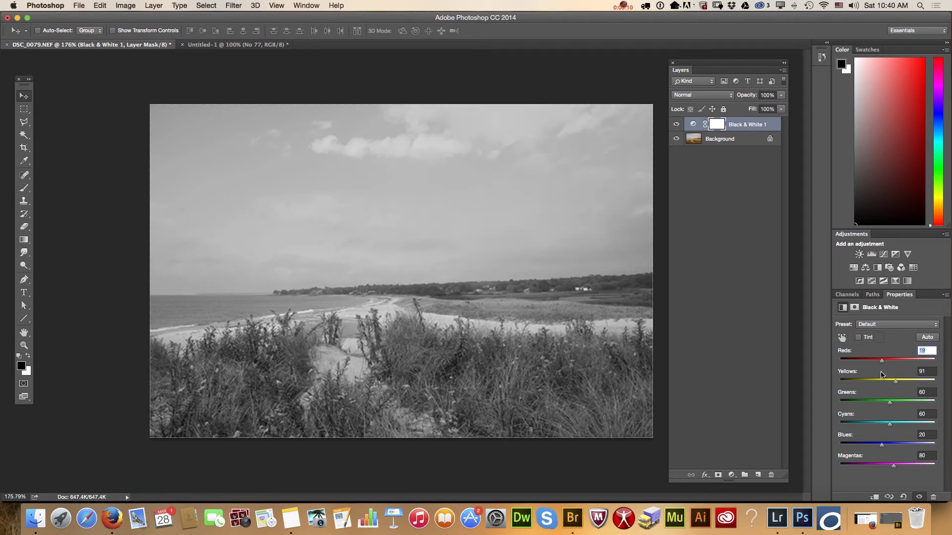
# Step: Enable Tint with a muted sepia colour and flatten the image
pyautogui.click(858, 338)
pyautogui.click(878, 340)
pyautogui.click(401, 139)
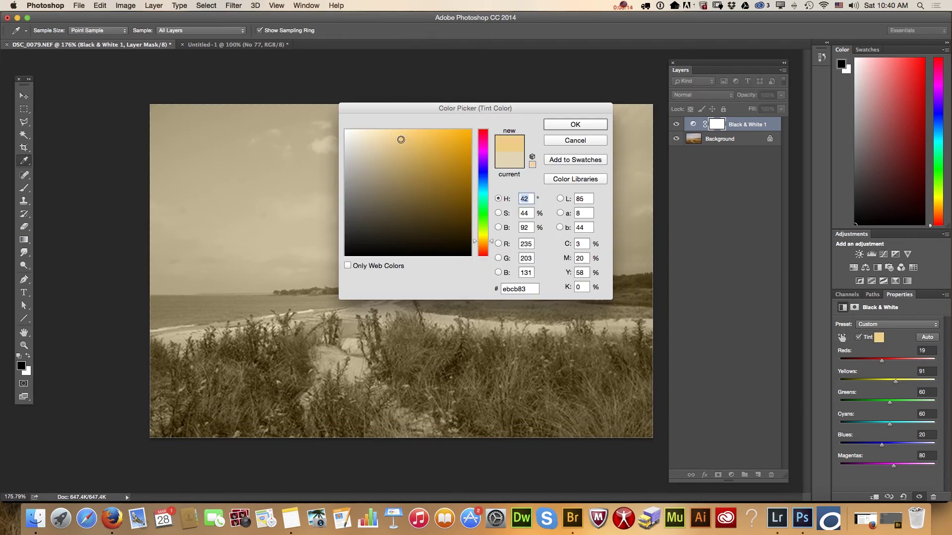
pyautogui.click(387, 163)
pyautogui.click(371, 173)
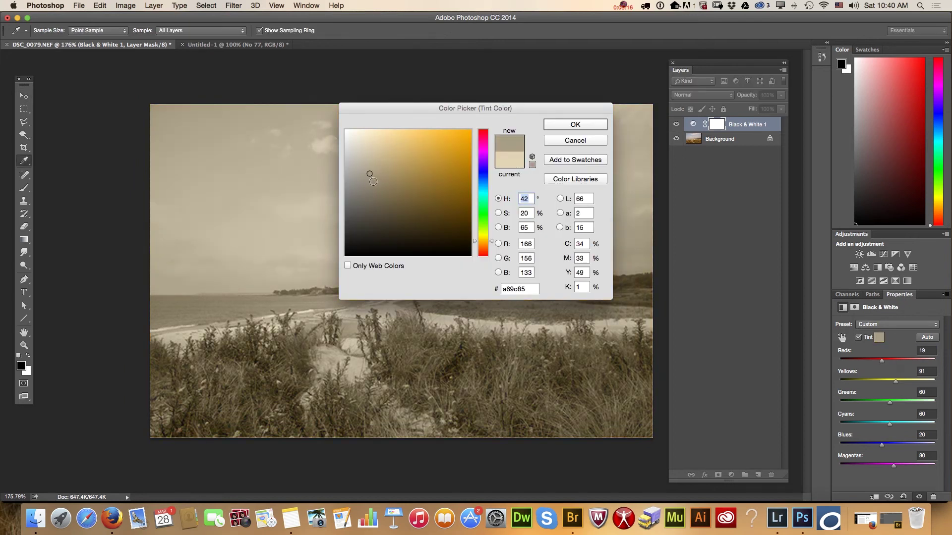
pyautogui.click(375, 172)
pyautogui.click(382, 164)
pyautogui.moveTo(382, 163); pyautogui.dragTo(372, 171)
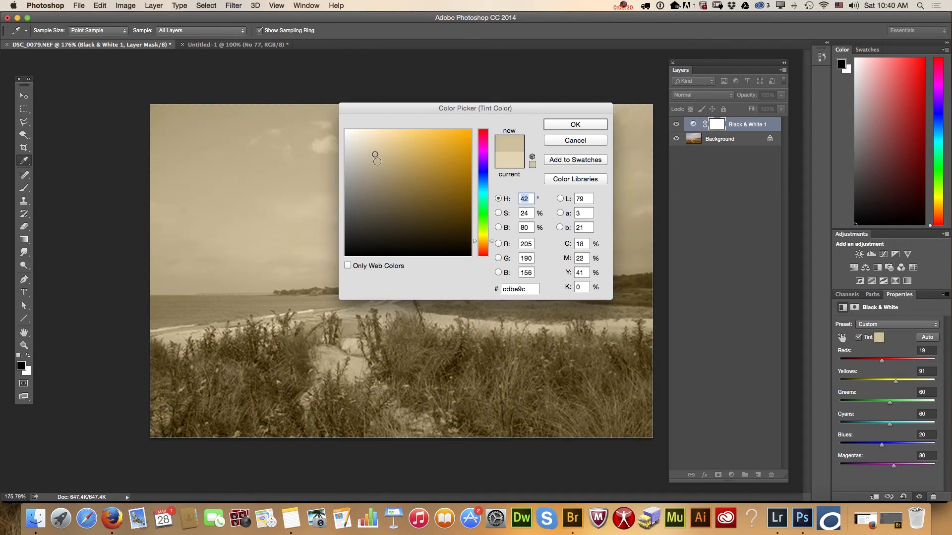
pyautogui.click(573, 127)
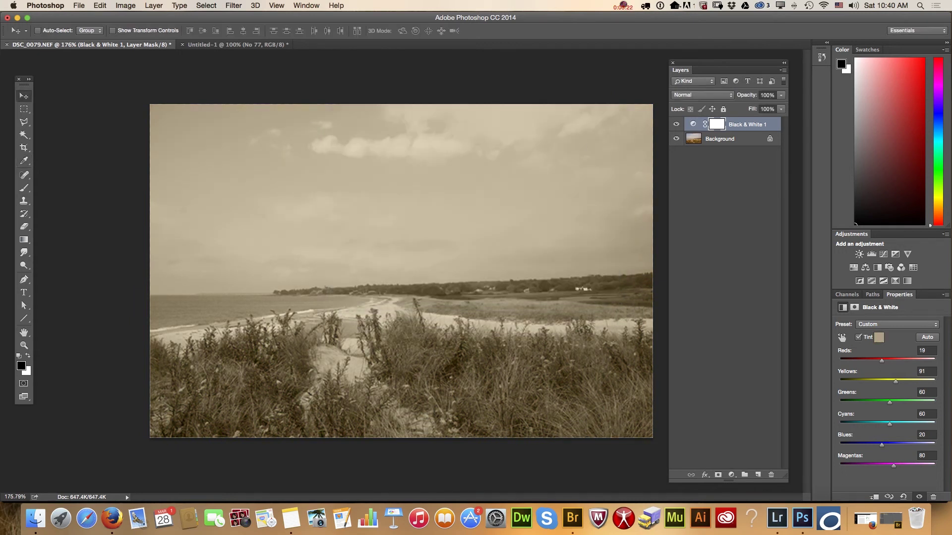
pyautogui.click(782, 73)
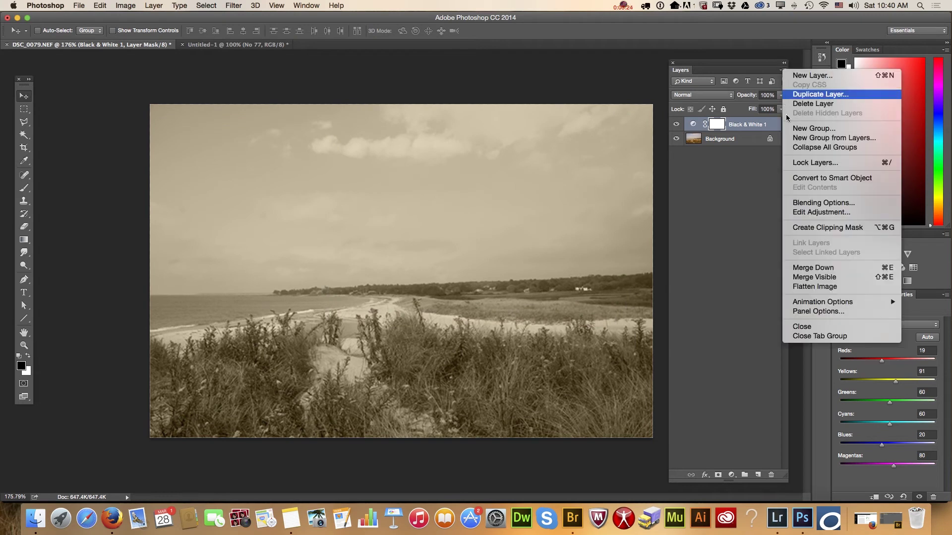
pyautogui.click(381, 204)
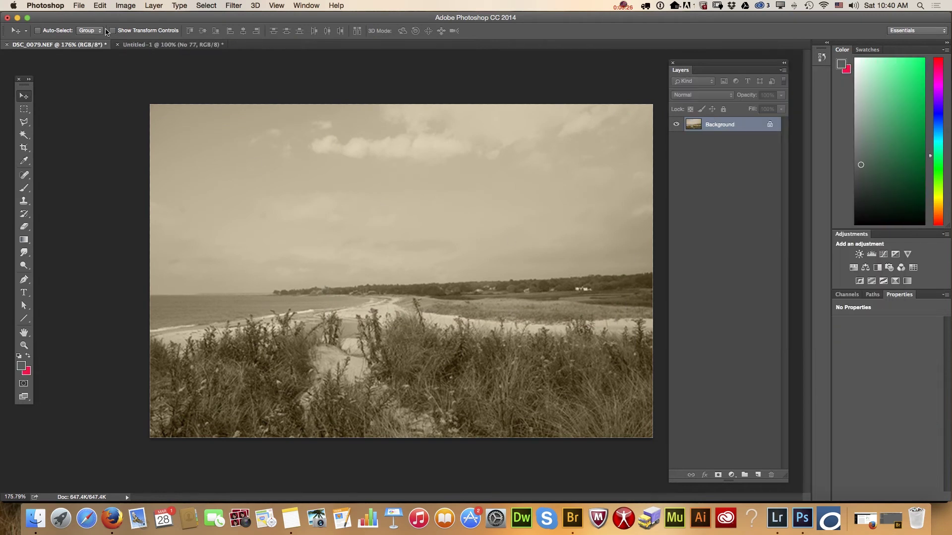
# Step: Copy the whole sepia photo and paste it into the newspaper document
pyautogui.click(207, 6)
pyautogui.click(206, 18)
pyautogui.click(100, 5)
pyautogui.click(119, 76)
pyautogui.click(156, 44)
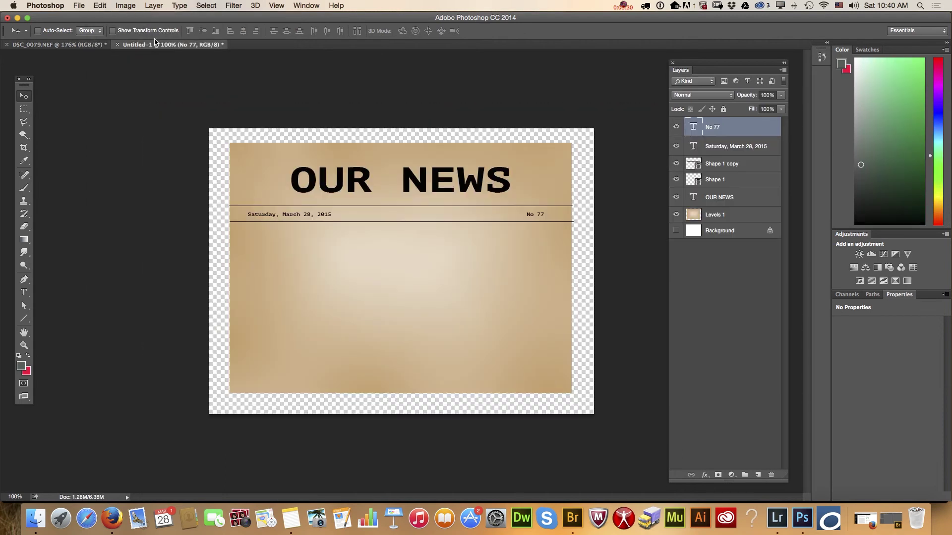
pyautogui.click(100, 6)
pyautogui.click(121, 97)
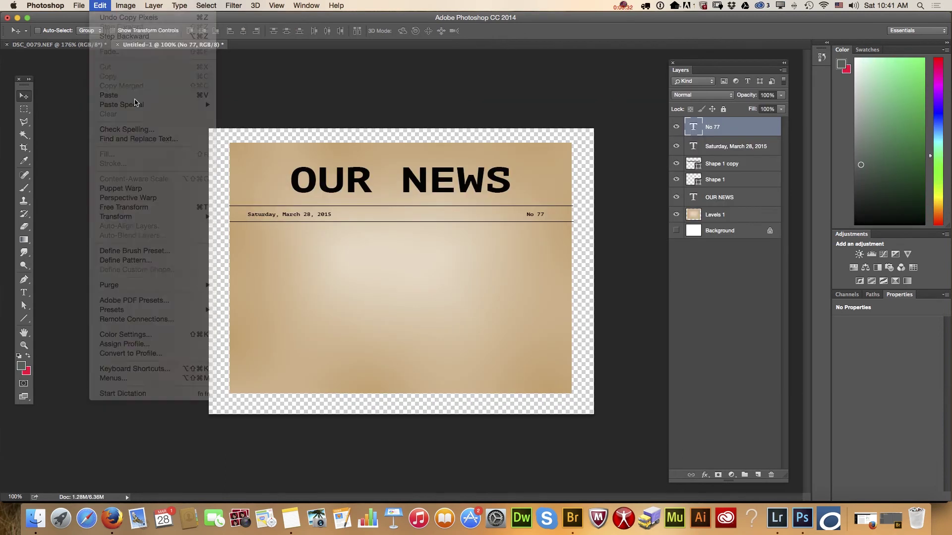
# Step: Scale the pasted photo down with Free Transform and position it below the header rules
pyautogui.click(99, 6)
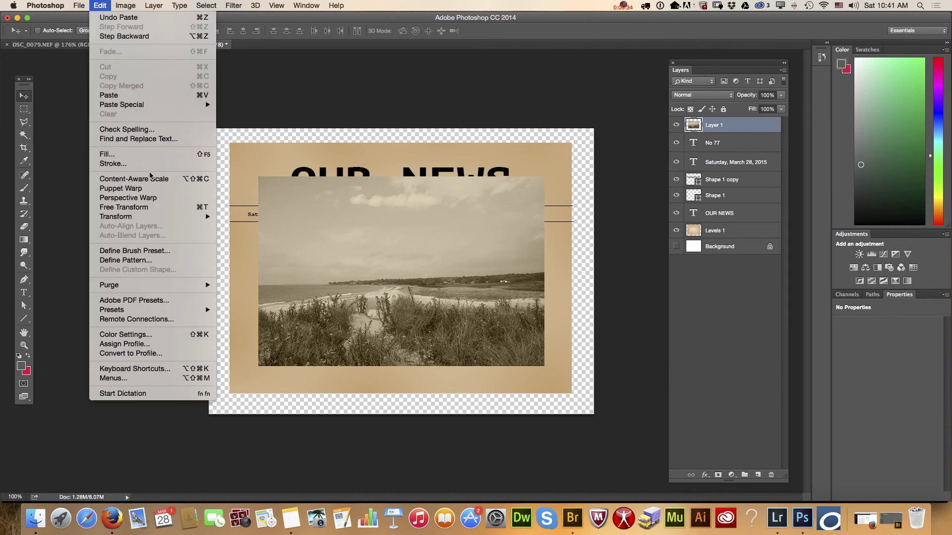
pyautogui.click(150, 211)
pyautogui.moveTo(259, 176)
pyautogui.mouseDown()
pyautogui.moveTo(377, 262)
pyautogui.moveTo(310, 261)
pyautogui.moveTo(270, 248)
pyautogui.mouseUp()
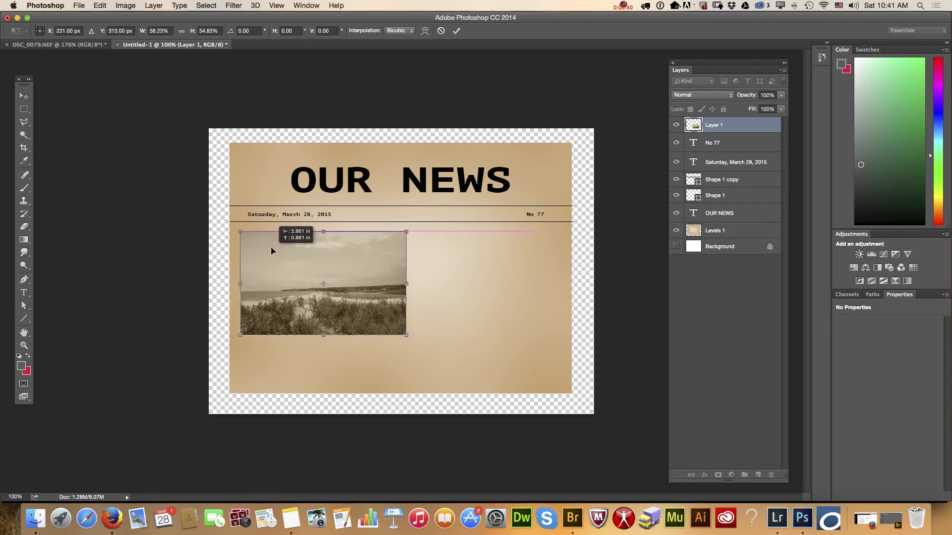
pyautogui.moveTo(404, 333); pyautogui.dragTo(415, 335)
pyautogui.click(24, 96)
pyautogui.click(562, 177)
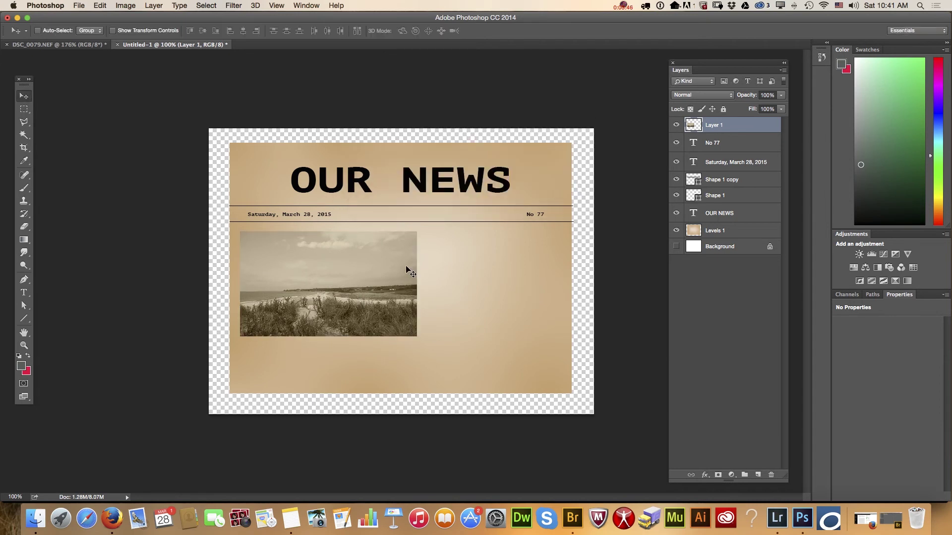
pyautogui.moveTo(406, 265); pyautogui.dragTo(405, 272)
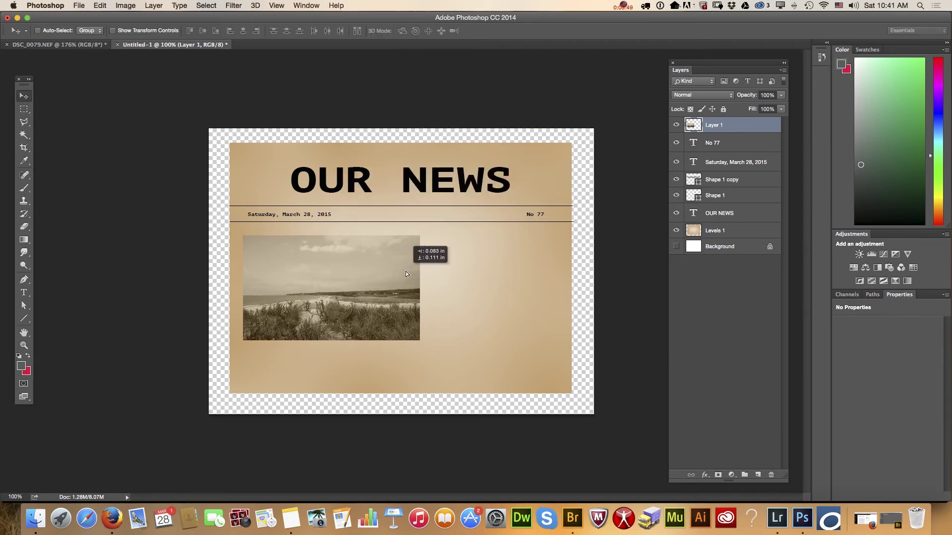
# Step: Draw a paragraph text box right of the beach photo and type 'Saturday'
pyautogui.click(26, 293)
pyautogui.rightClick(26, 294)
pyautogui.click(62, 293)
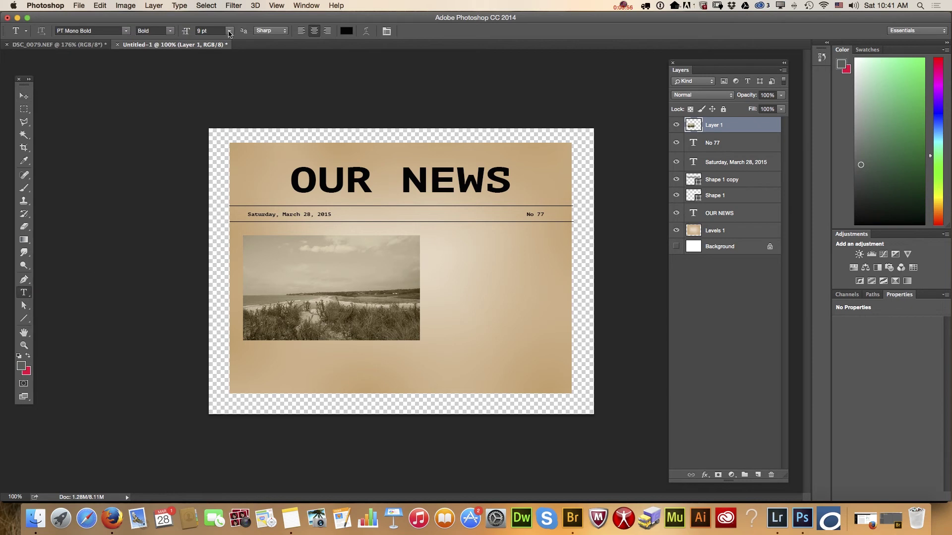
pyautogui.moveTo(427, 236)
pyautogui.mouseDown()
pyautogui.moveTo(547, 345)
pyautogui.moveTo(566, 339)
pyautogui.mouseUp()
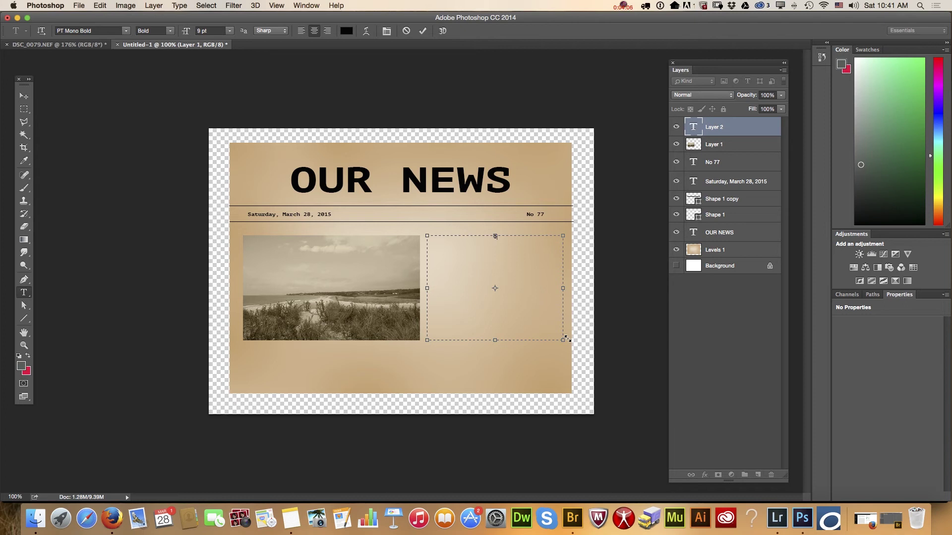
pyautogui.write('Today isSaturday')
# Step: Add filler text after 'Today is Saturday', left-align it, narrow it into a column, and commit
pyautogui.moveTo(525, 240); pyautogui.dragTo(457, 242)
pyautogui.click(540, 245)
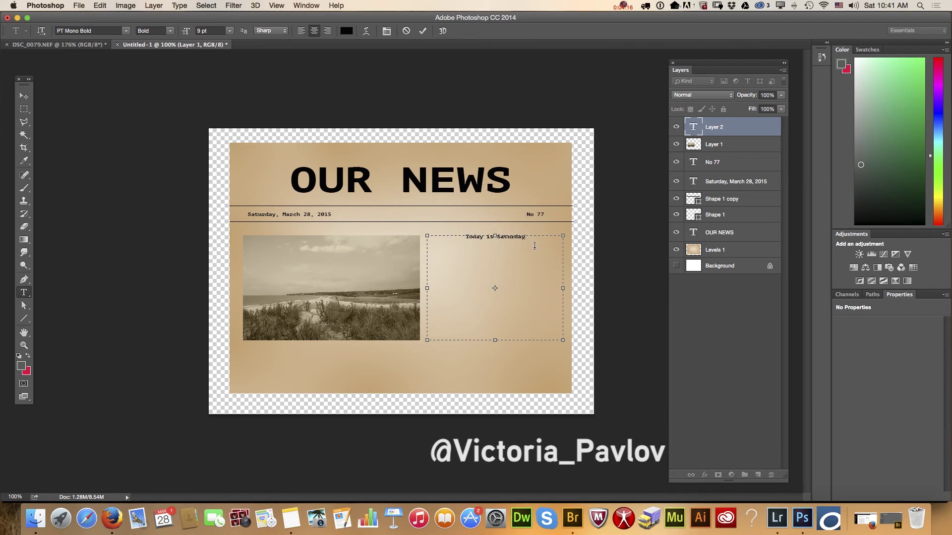
pyautogui.write('ssdfrtfdgfdgfugsuruitsf ')
pyautogui.write('bsdiufbdsiufdsiufvdsfdgfgfgfdgfdgfdgfdgfdgfdfdgfdfdgfdghghroihg;ghfhslhs ghfshfsghfhhgfhgfhgfghfhgfhgfghrutyrutyreutyruyreuytyt')
pyautogui.write('reutytrieuytreuytreuytureyy')
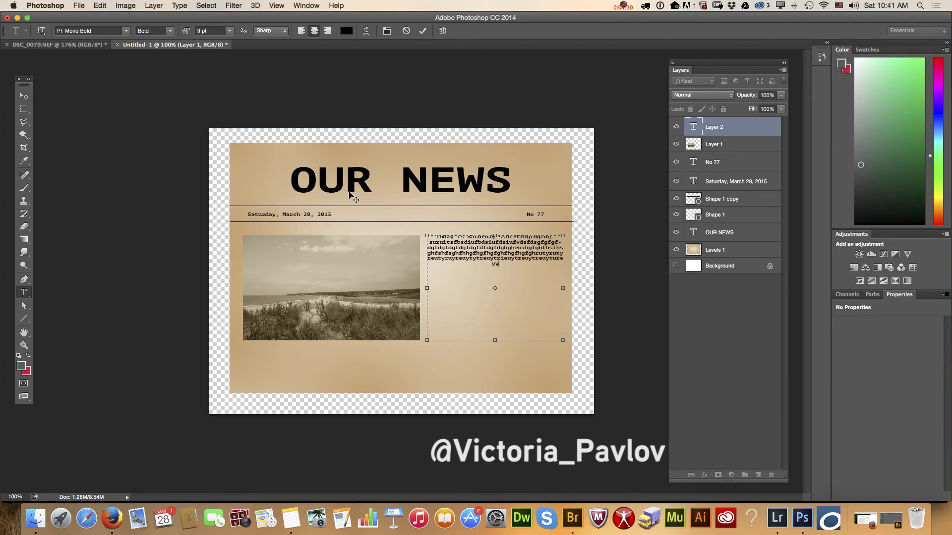
pyautogui.click(301, 30)
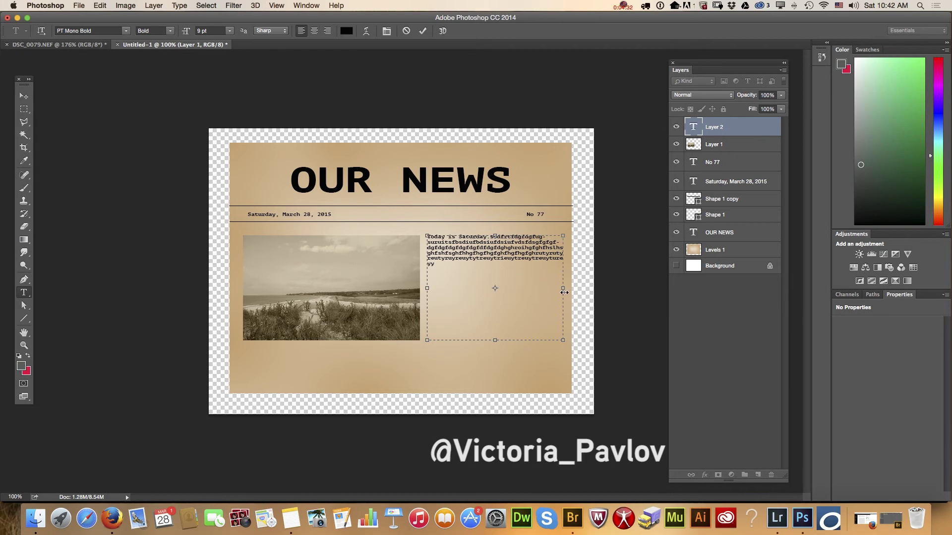
pyautogui.moveTo(562, 288); pyautogui.dragTo(485, 281)
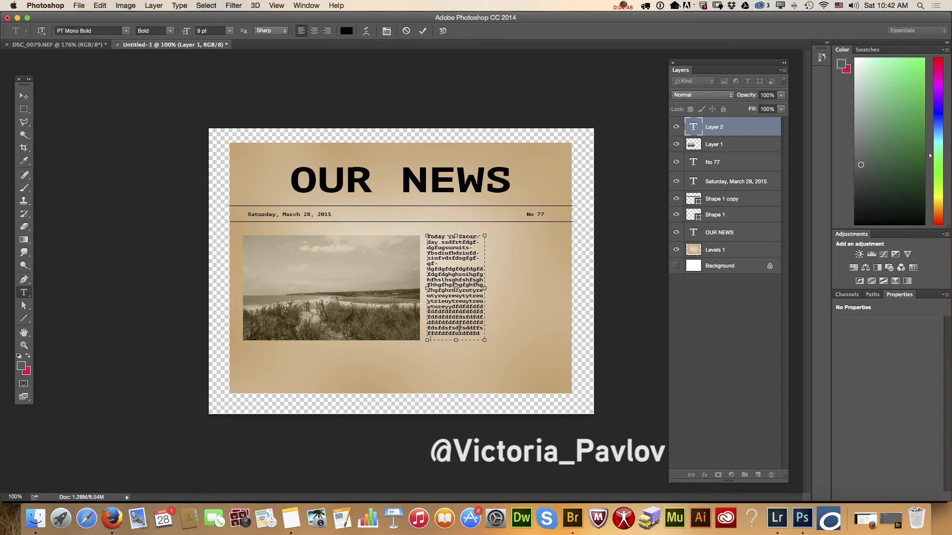
pyautogui.write('ffd')
pyautogui.write('f')
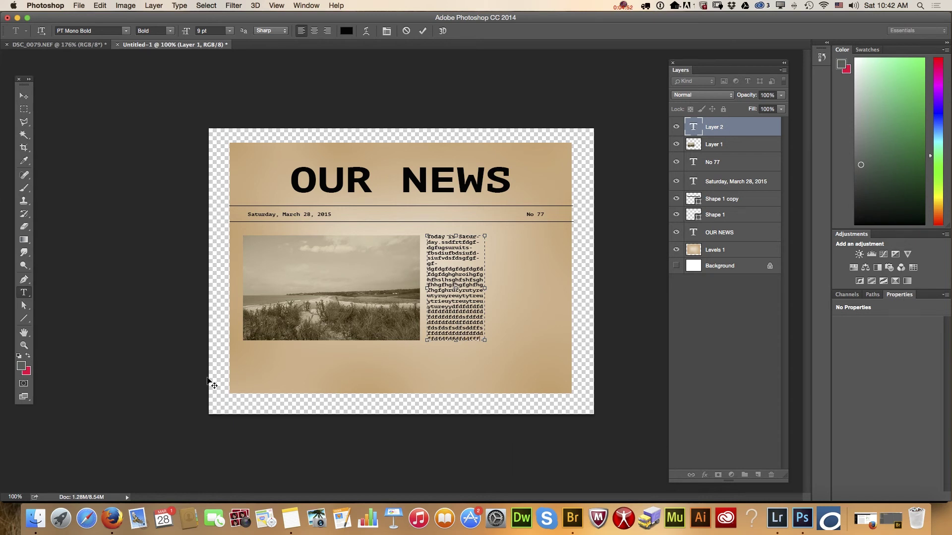
pyautogui.click(23, 95)
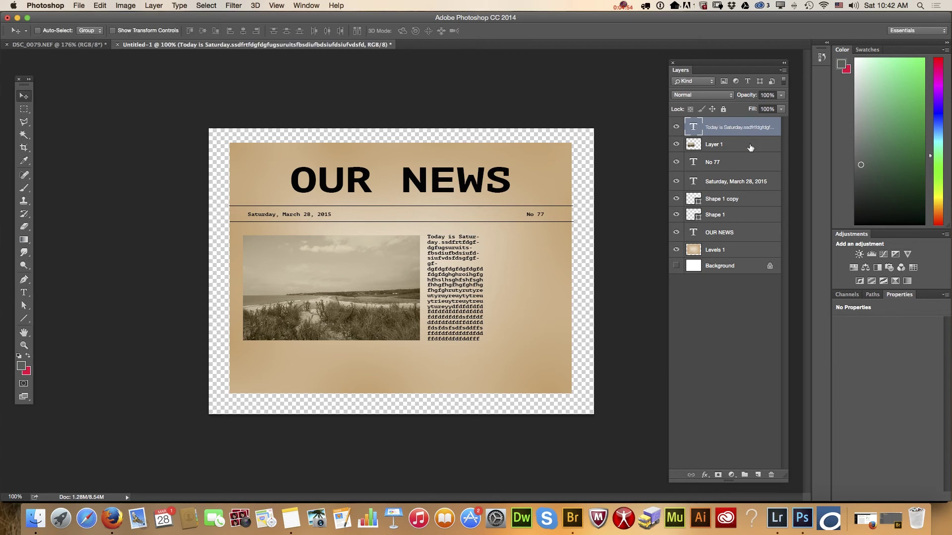
# Step: Duplicate the text column twice, placing copies at the far right and below the photo
pyautogui.moveTo(758, 128); pyautogui.dragTo(757, 475)
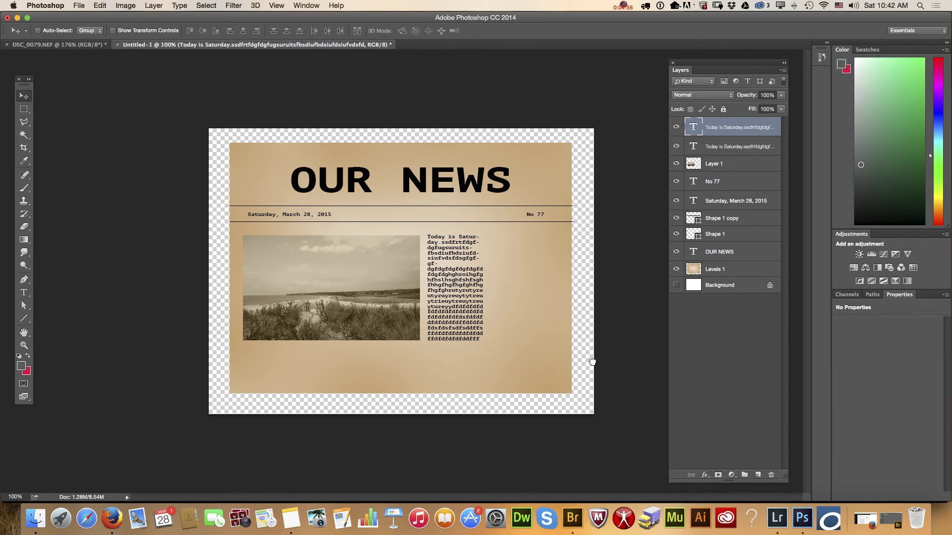
pyautogui.moveTo(470, 298); pyautogui.dragTo(545, 298)
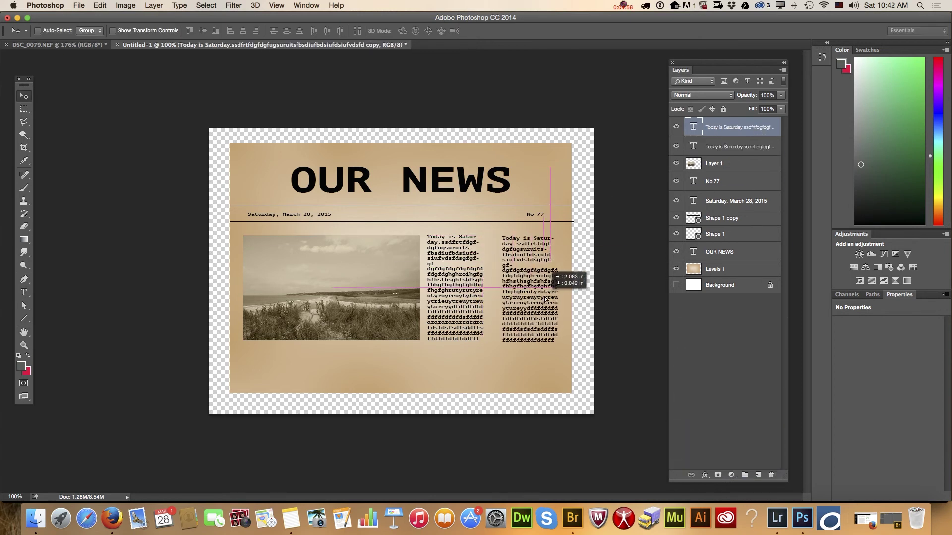
pyautogui.moveTo(545, 297); pyautogui.dragTo(543, 298)
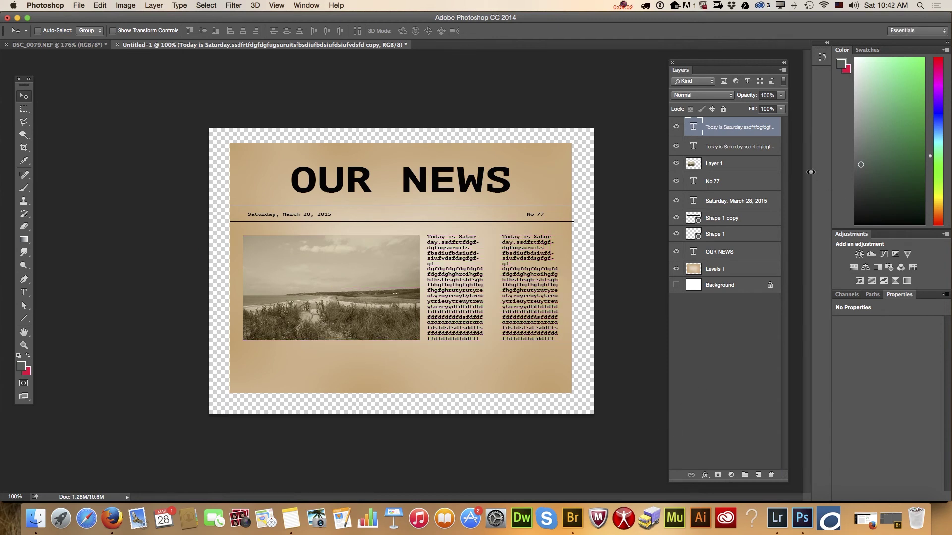
pyautogui.moveTo(751, 128); pyautogui.dragTo(758, 474)
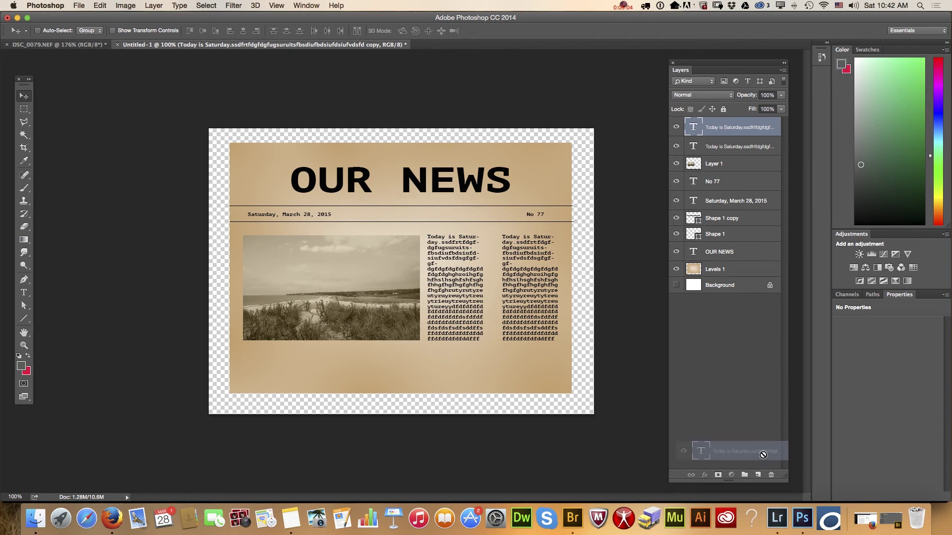
pyautogui.moveTo(535, 291); pyautogui.dragTo(276, 402)
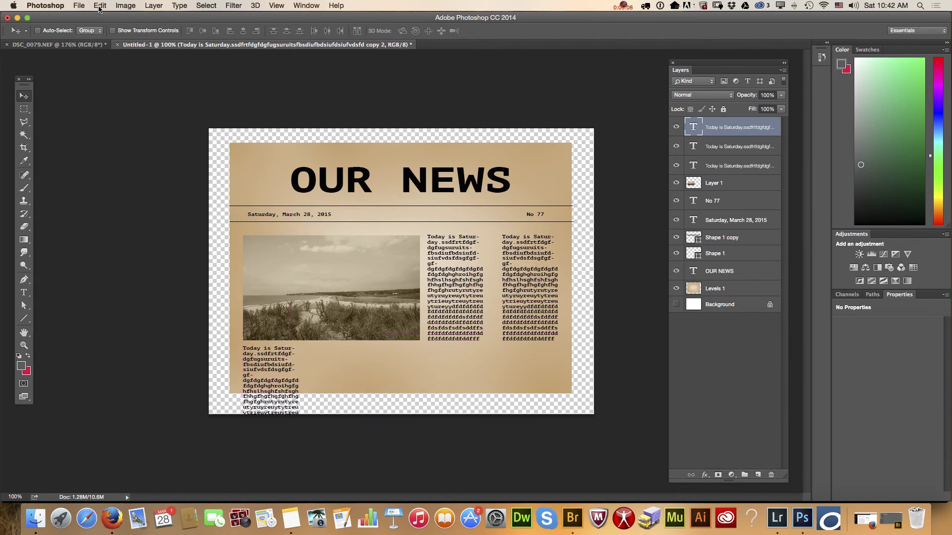
# Step: Squash the lower-left column shorter with Free Transform and rasterize the top text layer
pyautogui.click(99, 6)
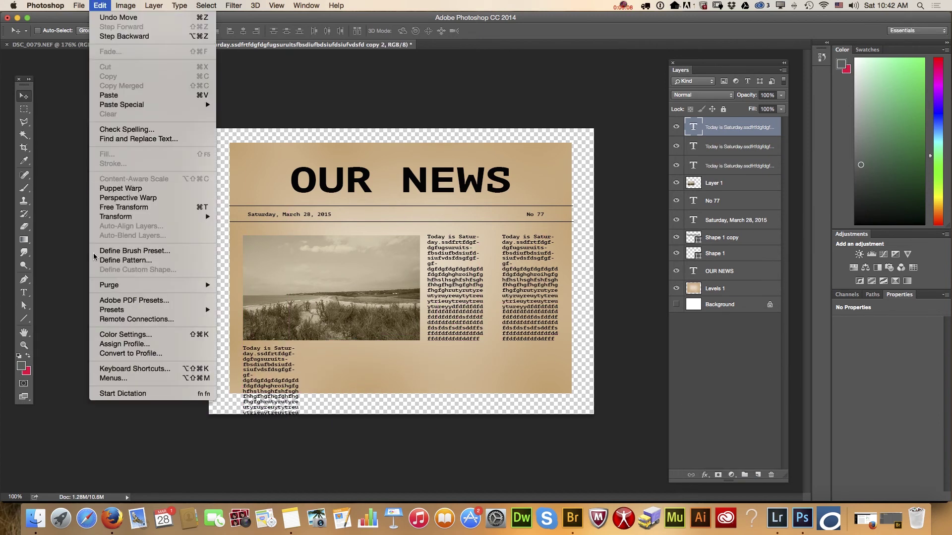
pyautogui.click(136, 208)
pyautogui.moveTo(272, 452)
pyautogui.mouseDown()
pyautogui.moveTo(263, 392)
pyautogui.moveTo(276, 446)
pyautogui.mouseUp()
pyautogui.click(24, 95)
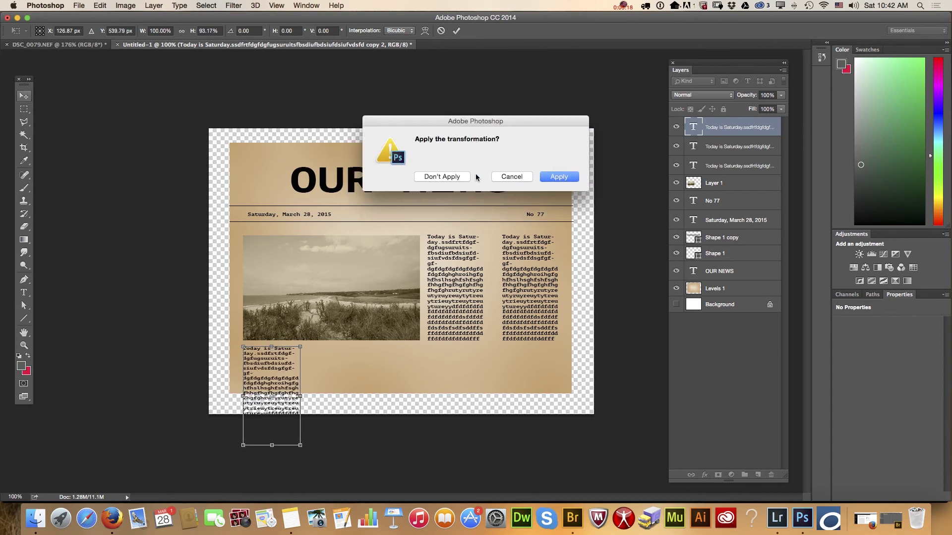
pyautogui.click(461, 177)
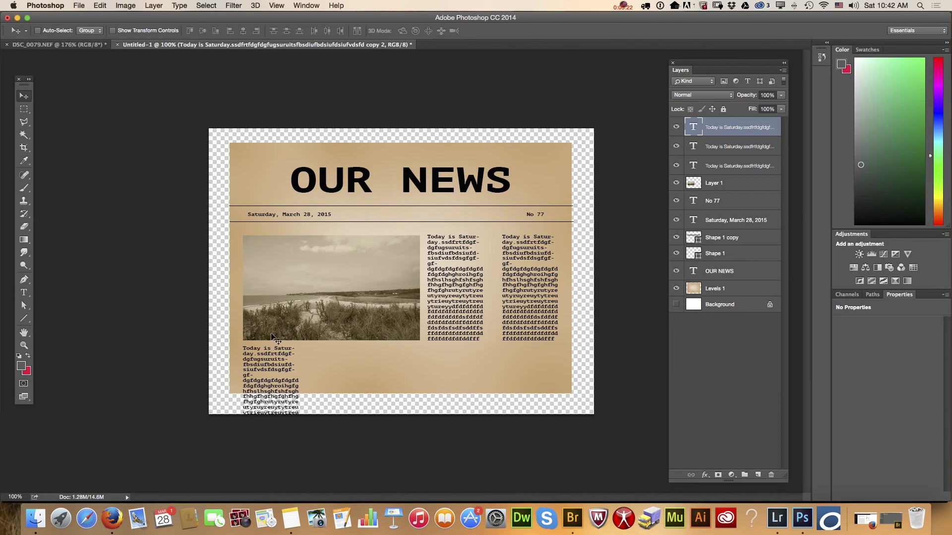
pyautogui.moveTo(266, 362); pyautogui.dragTo(275, 370)
pyautogui.rightClick(724, 134)
pyautogui.click(757, 191)
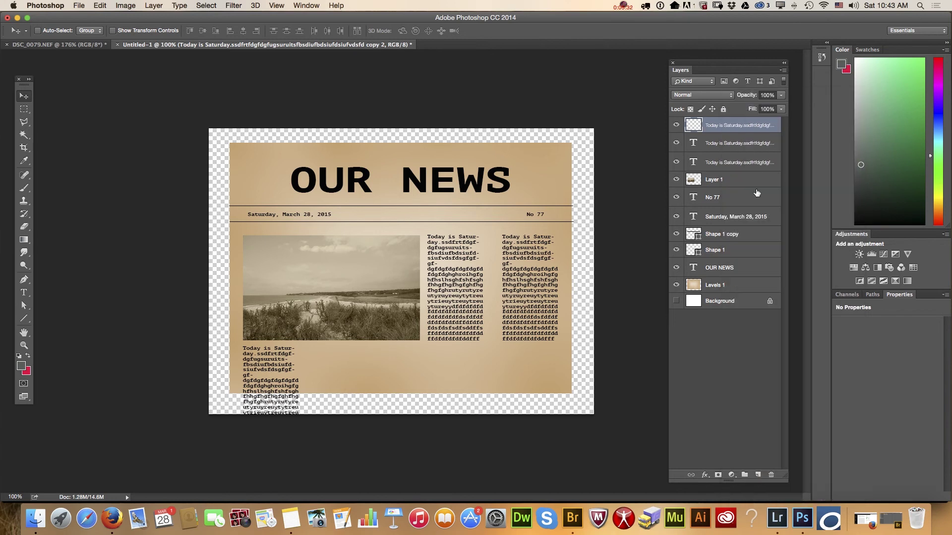
# Step: Erase the overflowing bottom of the lower-left column with a rectangular selection, then deselect
pyautogui.click(25, 110)
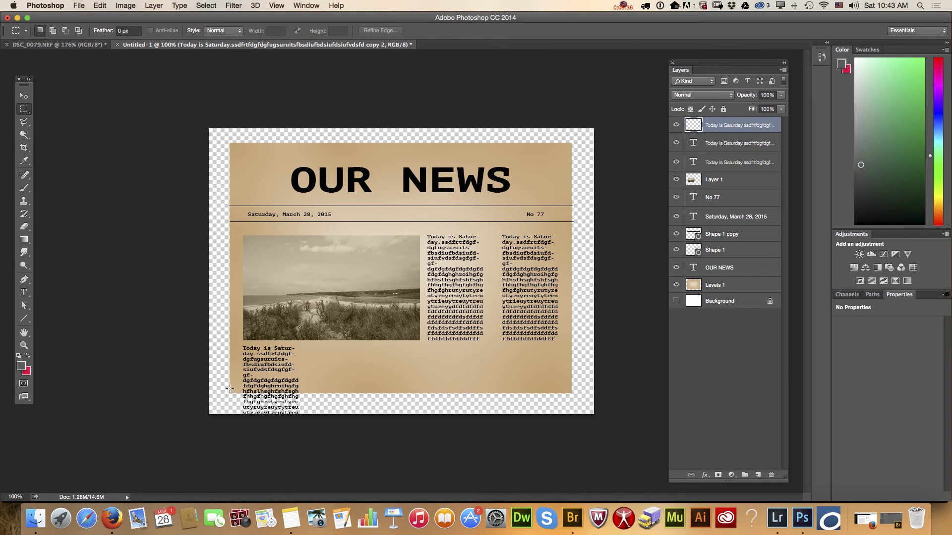
pyautogui.moveTo(227, 390); pyautogui.dragTo(314, 416)
pyautogui.press('Delete')
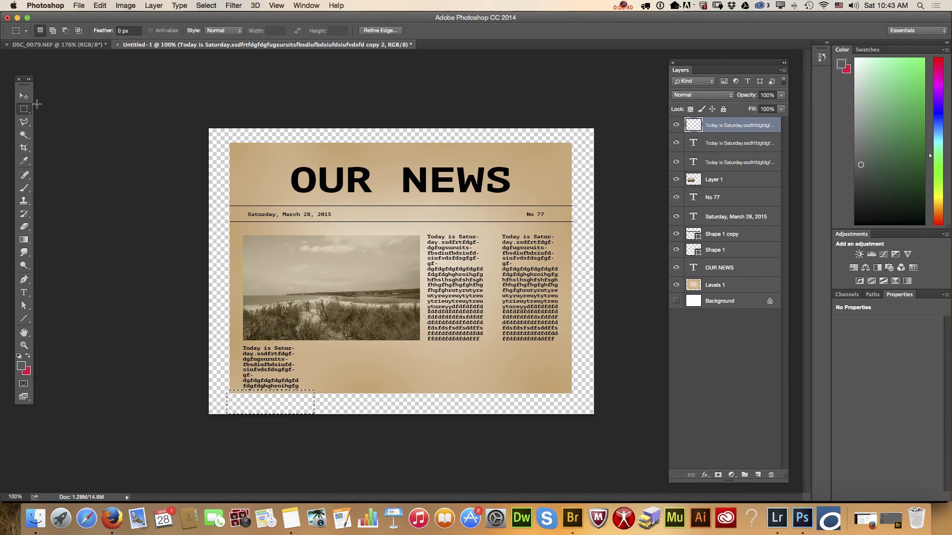
pyautogui.press('v')
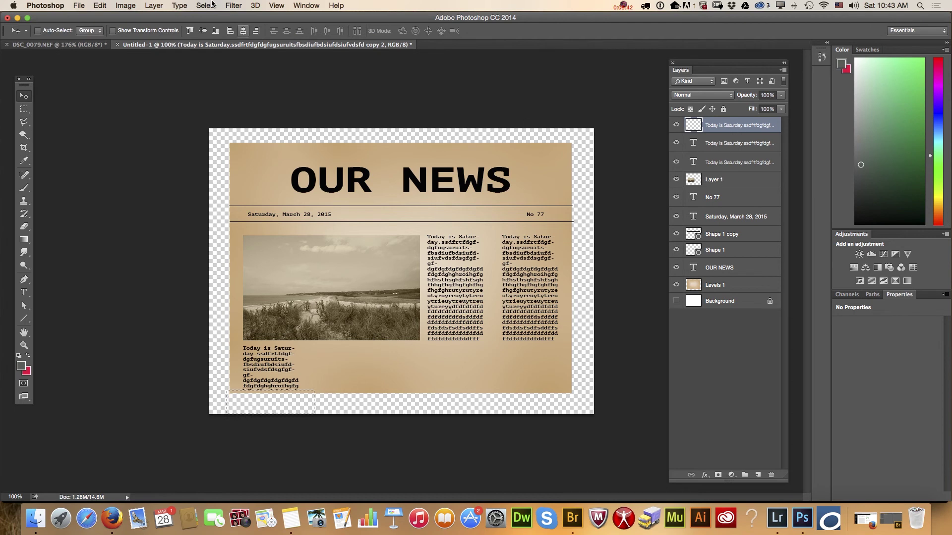
pyautogui.click(207, 5)
pyautogui.click(216, 27)
# Step: Duplicate the trimmed column several times and move the copies along the bottom row
pyautogui.moveTo(719, 125)
pyautogui.mouseDown()
pyautogui.moveTo(737, 411)
pyautogui.moveTo(757, 475)
pyautogui.mouseUp()
pyautogui.moveTo(282, 359); pyautogui.dragTo(350, 361)
pyautogui.moveTo(739, 125)
pyautogui.mouseDown()
pyautogui.moveTo(763, 393)
pyautogui.moveTo(757, 475)
pyautogui.mouseUp()
pyautogui.moveTo(349, 367)
pyautogui.mouseDown()
pyautogui.moveTo(426, 367)
pyautogui.moveTo(417, 367)
pyautogui.mouseUp()
pyautogui.moveTo(757, 126); pyautogui.dragTo(757, 474)
pyautogui.moveTo(424, 365); pyautogui.dragTo(545, 364)
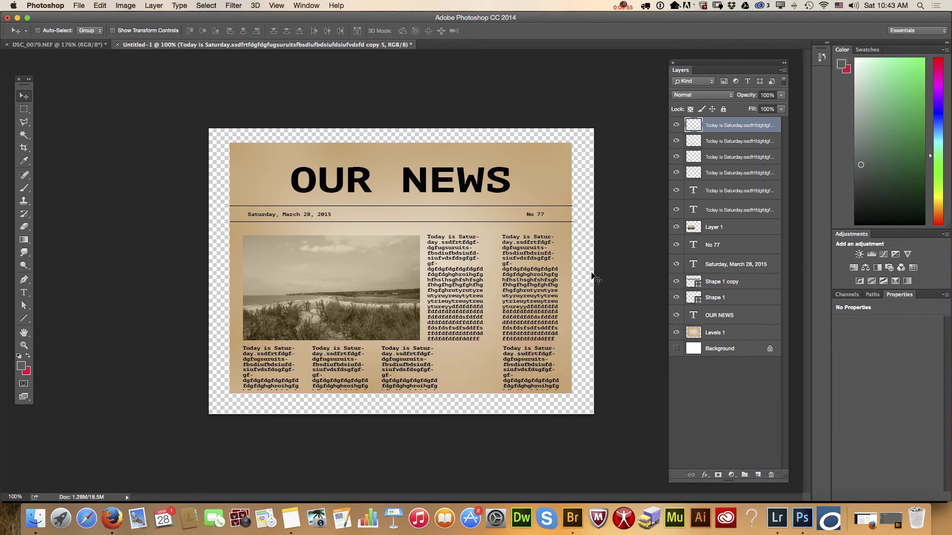
# Step: Nudge the bottom-row columns into even spacing, aligning them to the guides
pyautogui.click(727, 138)
pyautogui.moveTo(414, 369); pyautogui.dragTo(459, 368)
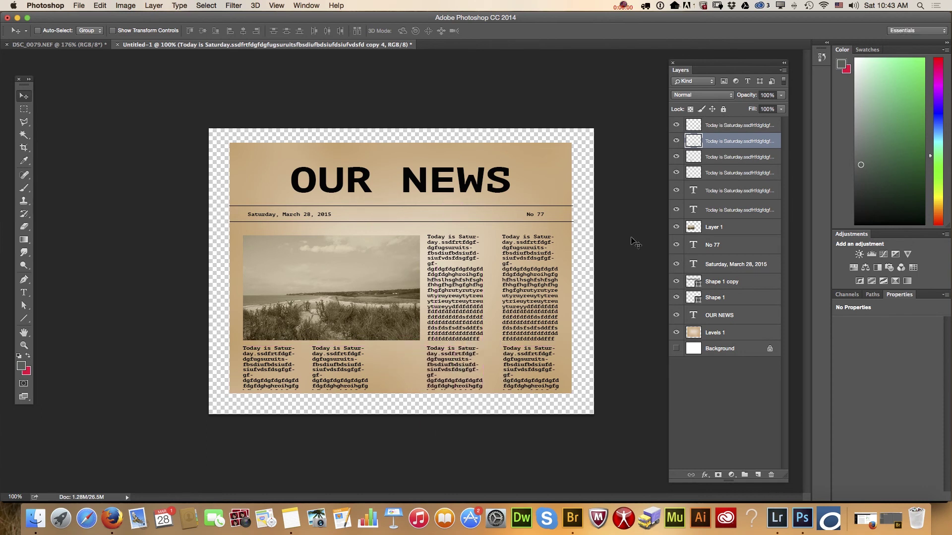
pyautogui.click(721, 163)
pyautogui.moveTo(351, 361); pyautogui.dragTo(384, 361)
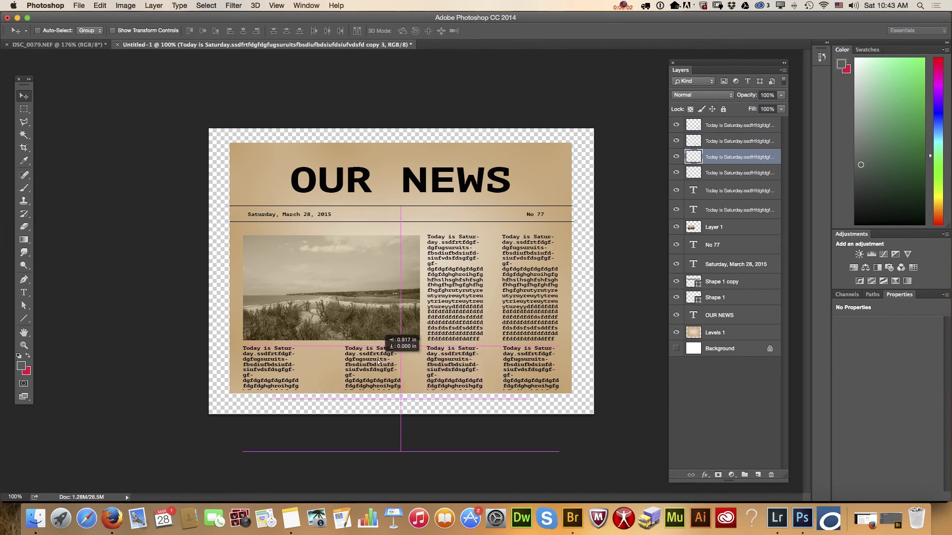
pyautogui.click(723, 173)
pyautogui.moveTo(271, 367); pyautogui.dragTo(269, 365)
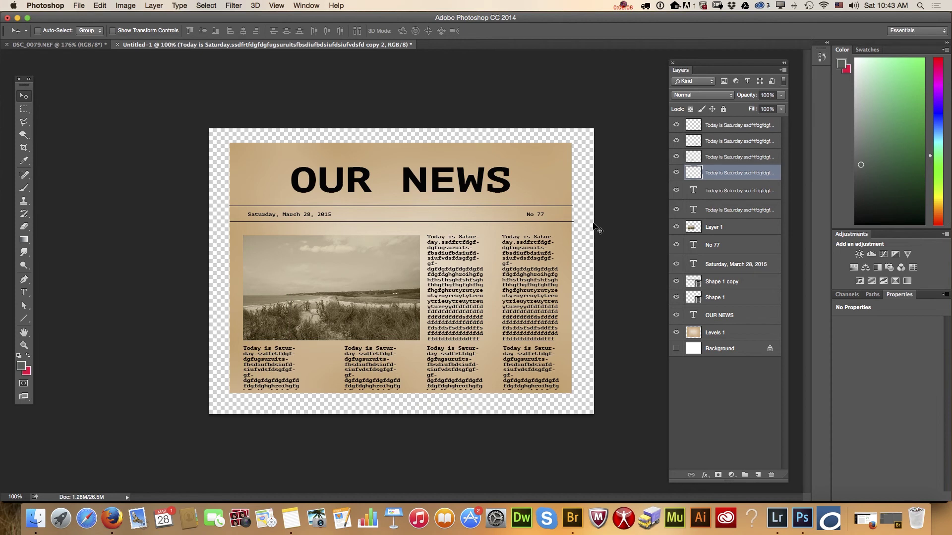
pyautogui.click(714, 157)
pyautogui.moveTo(359, 375); pyautogui.dragTo(321, 375)
# Step: Add one more 'Today is Saturday' column to the lower row and fine-tune the spacing
pyautogui.moveTo(746, 158); pyautogui.dragTo(757, 475)
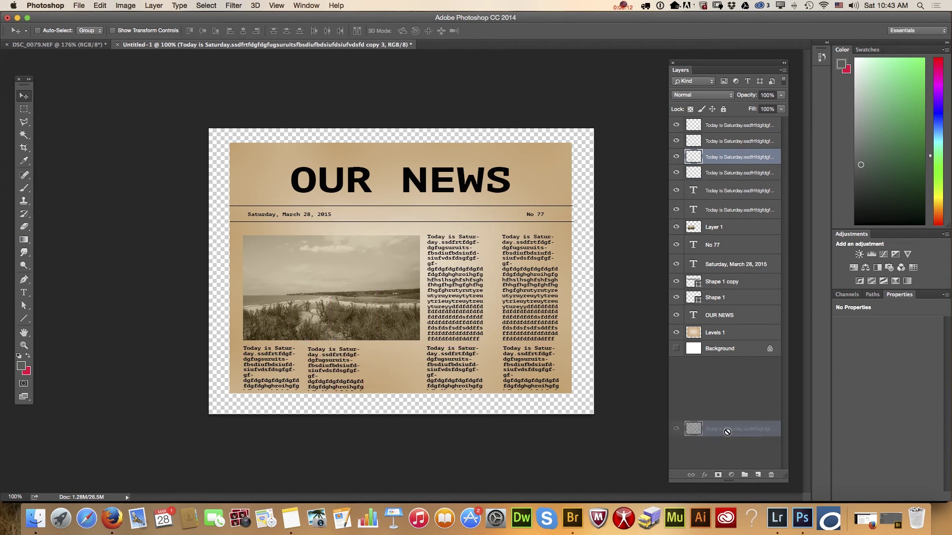
pyautogui.moveTo(358, 369)
pyautogui.mouseDown()
pyautogui.moveTo(396, 367)
pyautogui.moveTo(337, 367)
pyautogui.mouseUp()
pyautogui.click(732, 173)
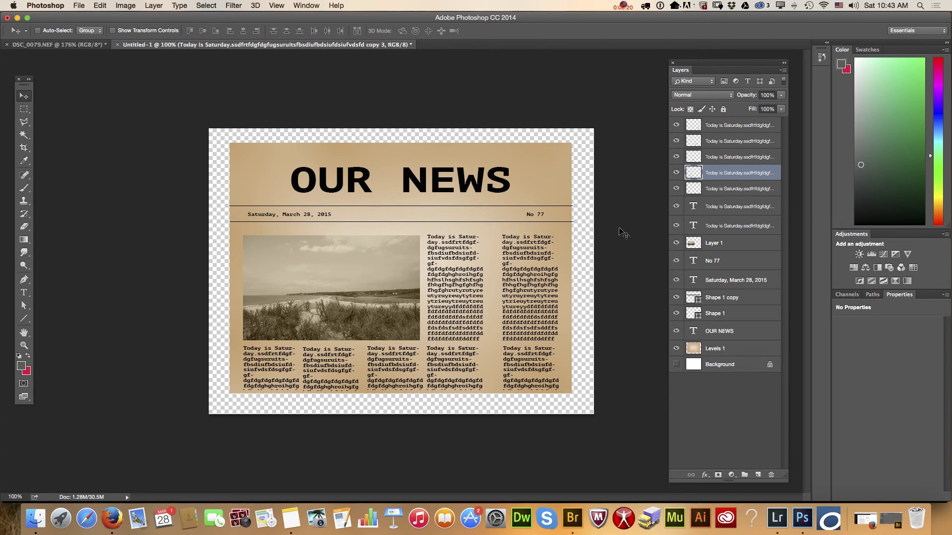
pyautogui.click(729, 158)
pyautogui.moveTo(401, 365); pyautogui.dragTo(395, 362)
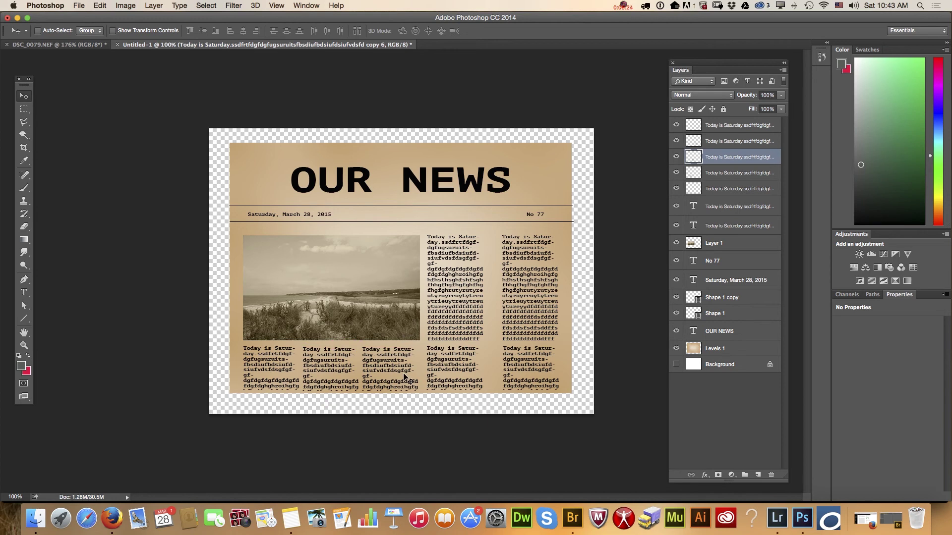
pyautogui.click(783, 70)
pyautogui.click(783, 70)
# Step: Merge visible layers and apply the Necropolis texture from Adobe Paper Texture Pro
pyautogui.click(825, 278)
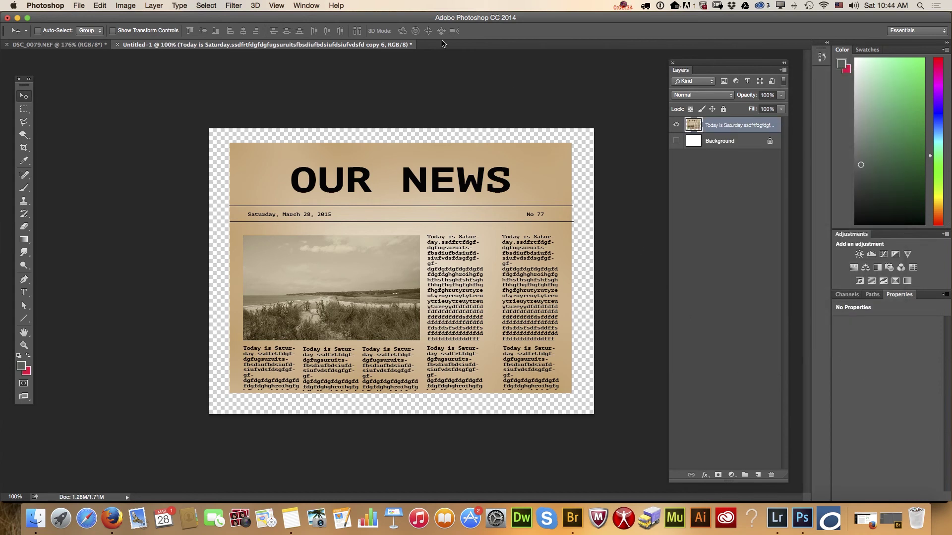
pyautogui.click(306, 5)
pyautogui.moveTo(318, 52)
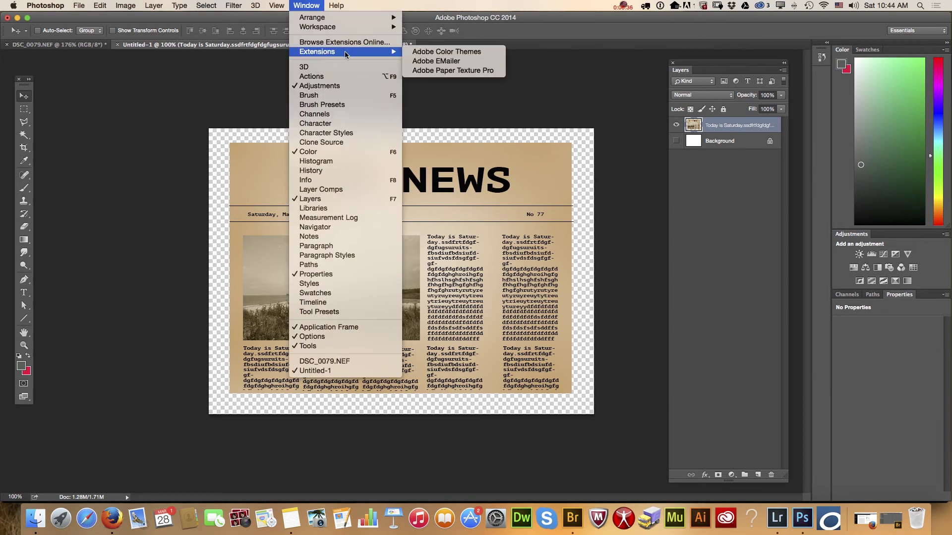
pyautogui.click(425, 72)
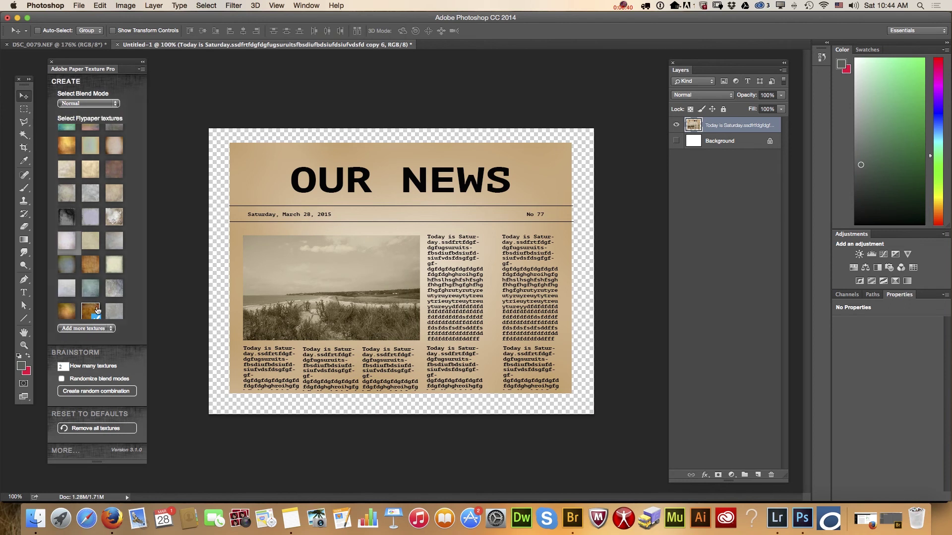
pyautogui.click(91, 312)
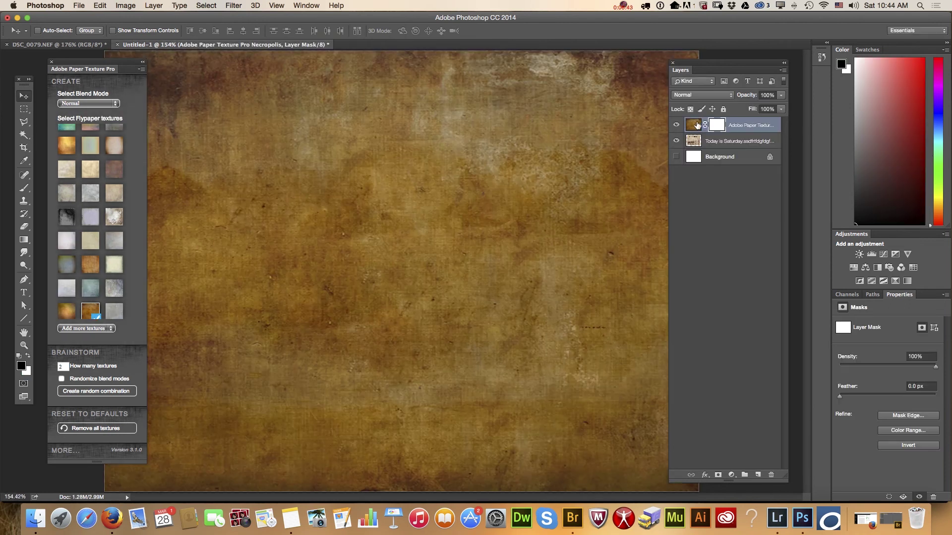
# Step: Select all of the texture image, copy it, and zoom out to the whole page
pyautogui.click(694, 125)
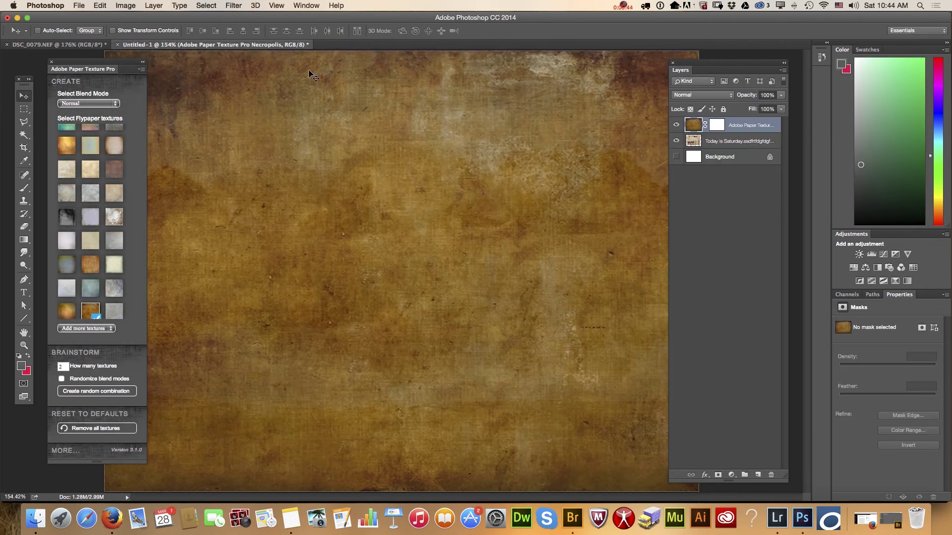
pyautogui.click(206, 6)
pyautogui.click(212, 18)
pyautogui.click(100, 5)
pyautogui.click(117, 76)
pyautogui.click(24, 346)
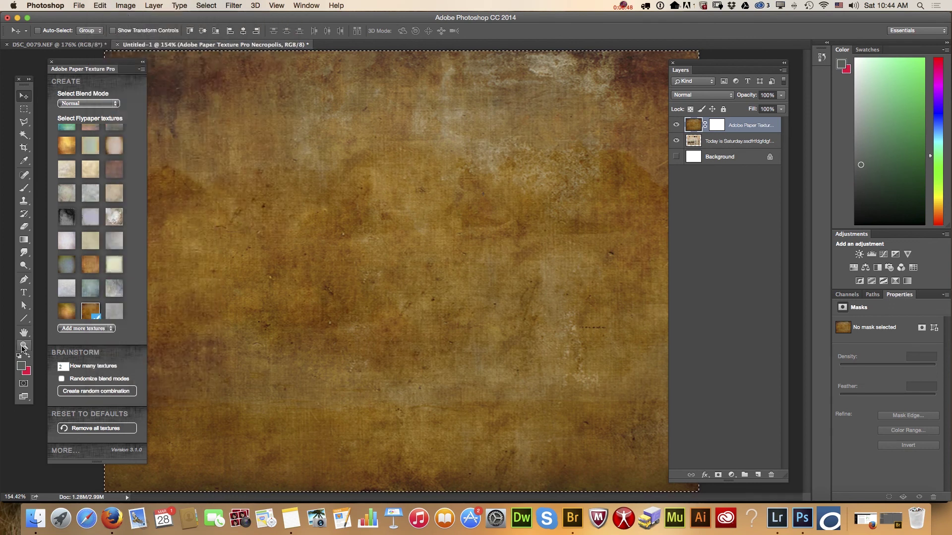
pyautogui.keyDown('alt'); pyautogui.click(339, 297); pyautogui.keyUp('alt')
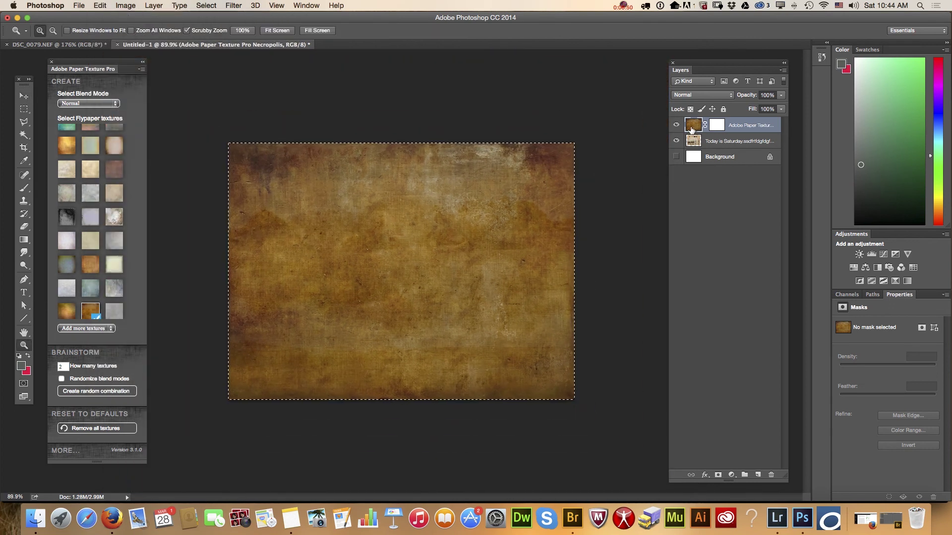
# Step: Paste the hidden texture into the newspaper page selection and lower its opacity to 37%
pyautogui.click(676, 125)
pyautogui.click(693, 143)
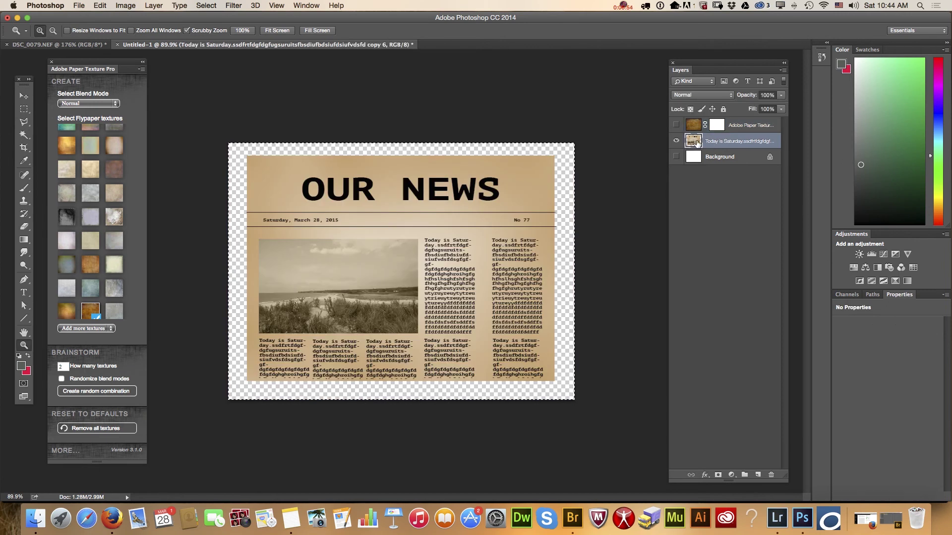
pyautogui.keyDown('super'); pyautogui.click(693, 142); pyautogui.keyUp('super')
pyautogui.click(100, 6)
pyautogui.moveTo(121, 104)
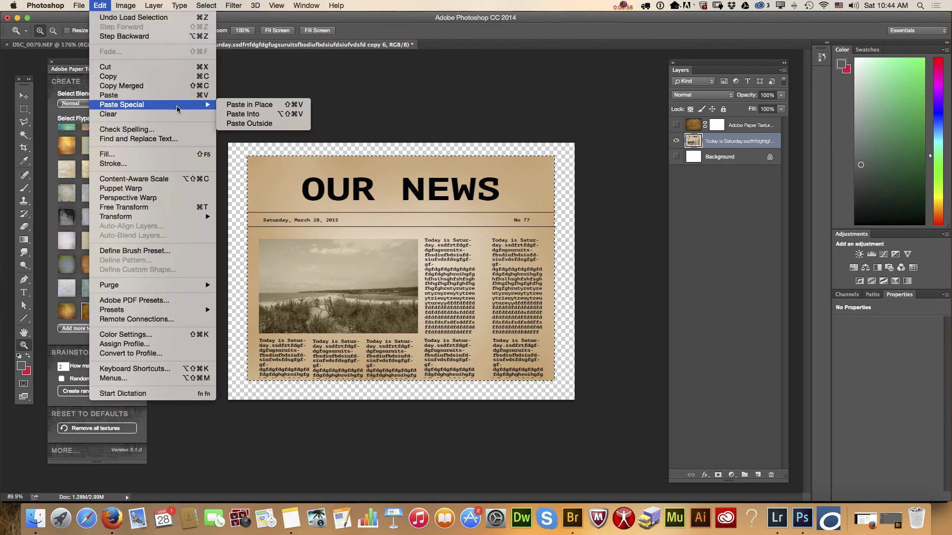
pyautogui.click(242, 115)
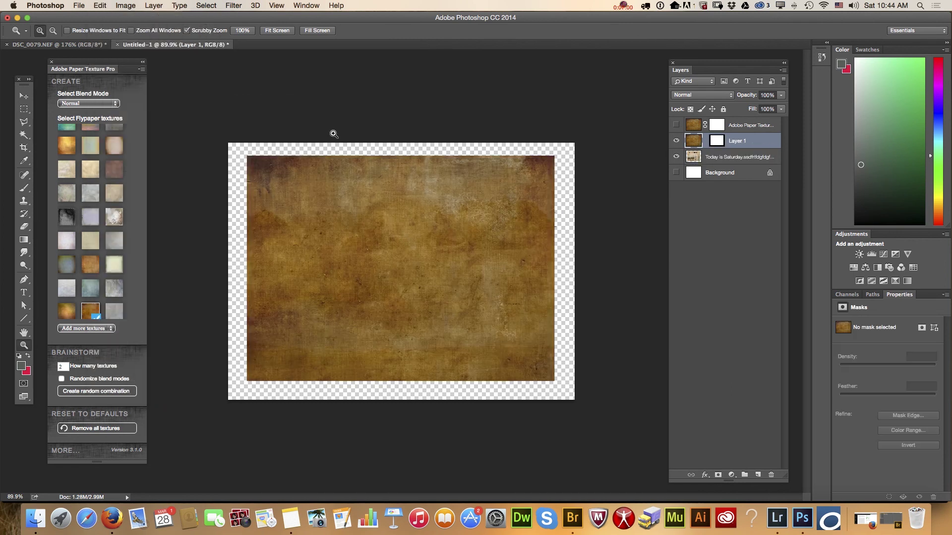
pyautogui.click(782, 96)
pyautogui.moveTo(761, 108); pyautogui.dragTo(758, 108)
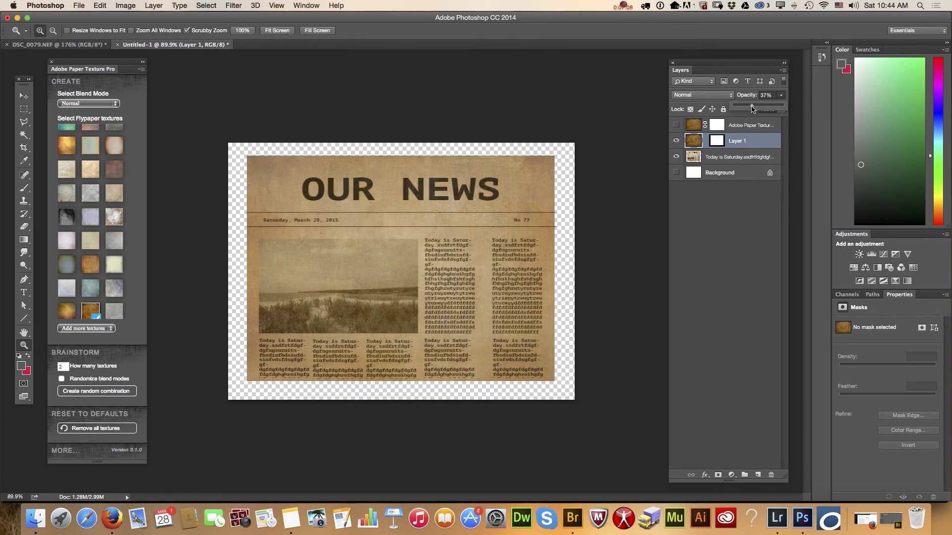
# Step: Add a Curves layer darkening the shadows and a Levels layer with white input 216
pyautogui.click(883, 254)
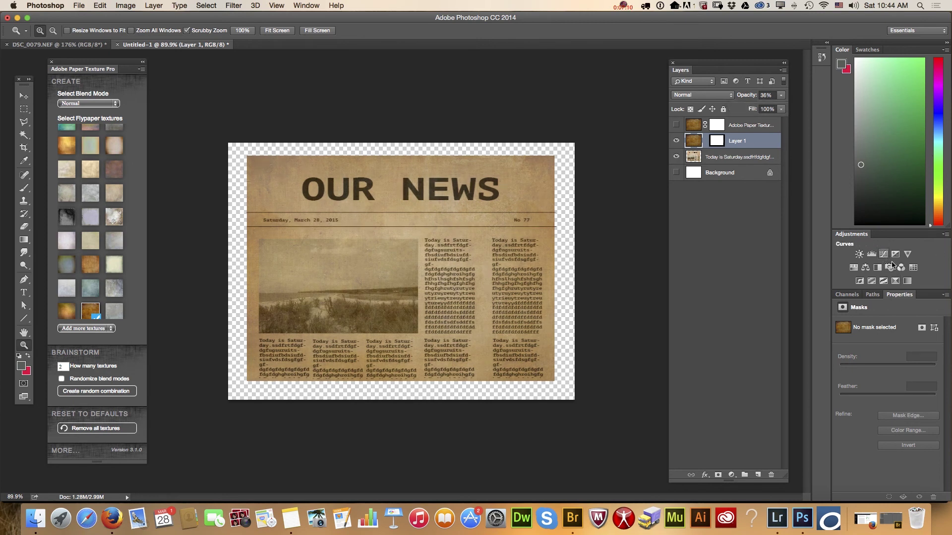
pyautogui.moveTo(922, 356); pyautogui.dragTo(927, 355)
pyautogui.moveTo(875, 413); pyautogui.dragTo(877, 409)
pyautogui.click(871, 254)
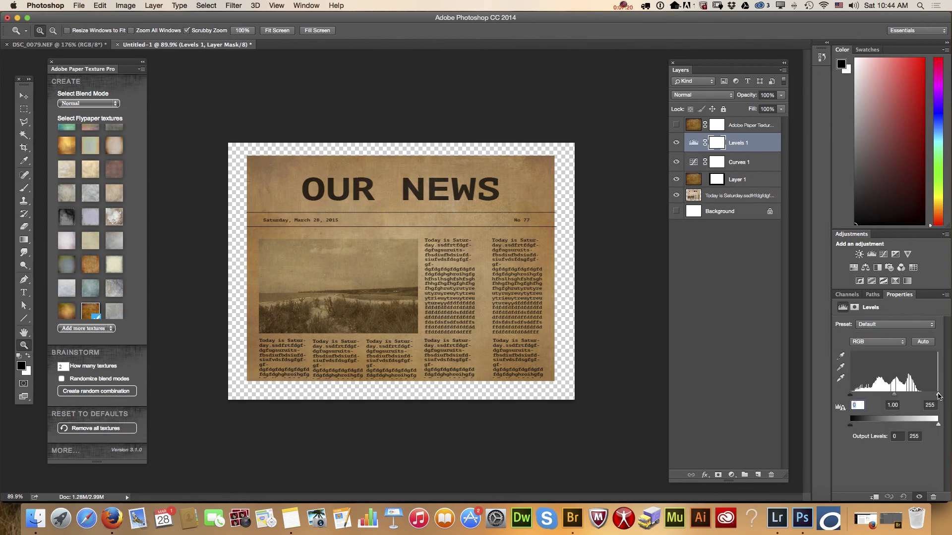
pyautogui.moveTo(932, 398); pyautogui.dragTo(928, 401)
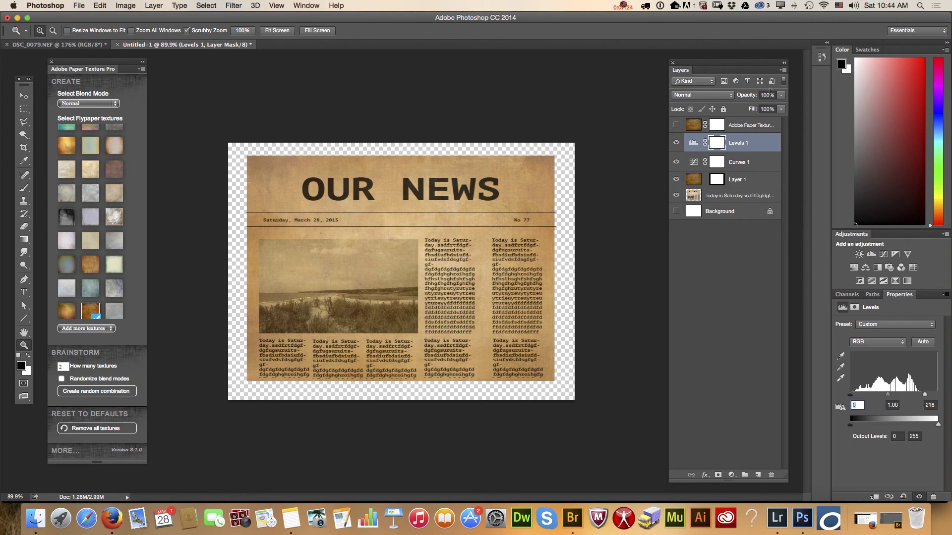
pyautogui.click(783, 71)
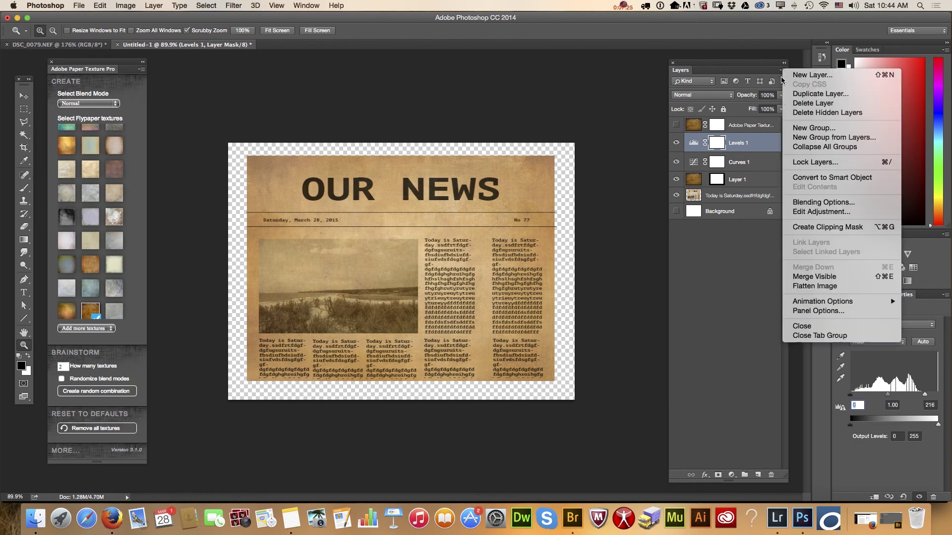
# Step: Merge visible into Levels 1, delete the hidden texture layer, and duplicate Levels 1
pyautogui.click(824, 280)
pyautogui.click(745, 128)
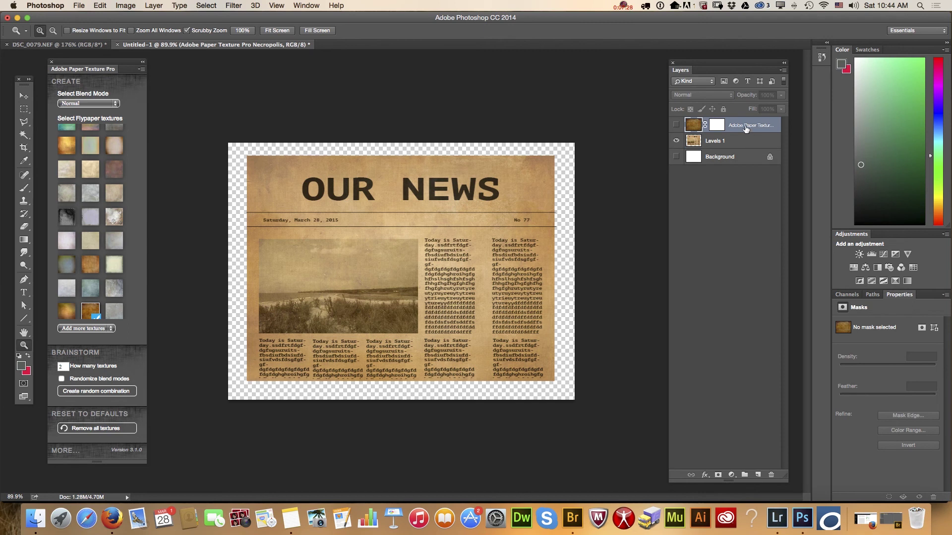
pyautogui.moveTo(747, 127); pyautogui.dragTo(771, 475)
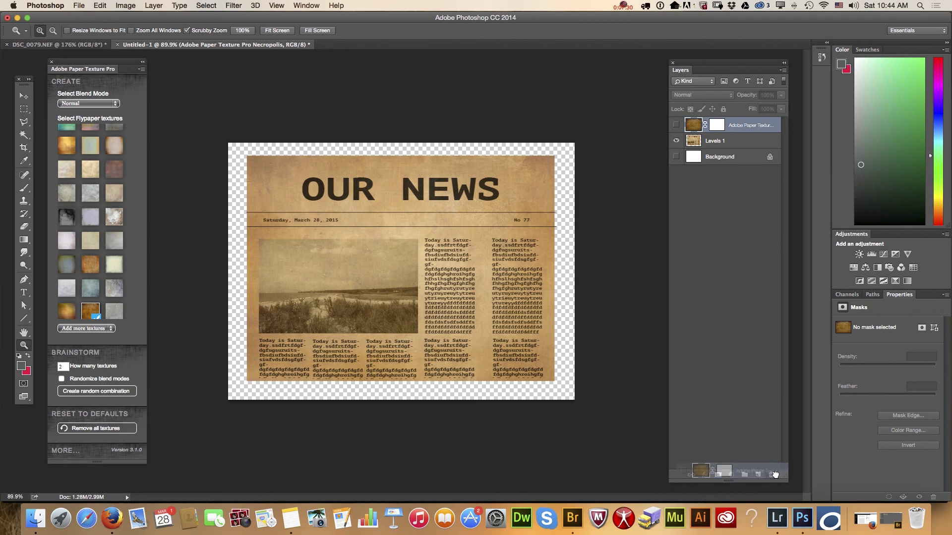
pyautogui.moveTo(749, 127); pyautogui.dragTo(758, 474)
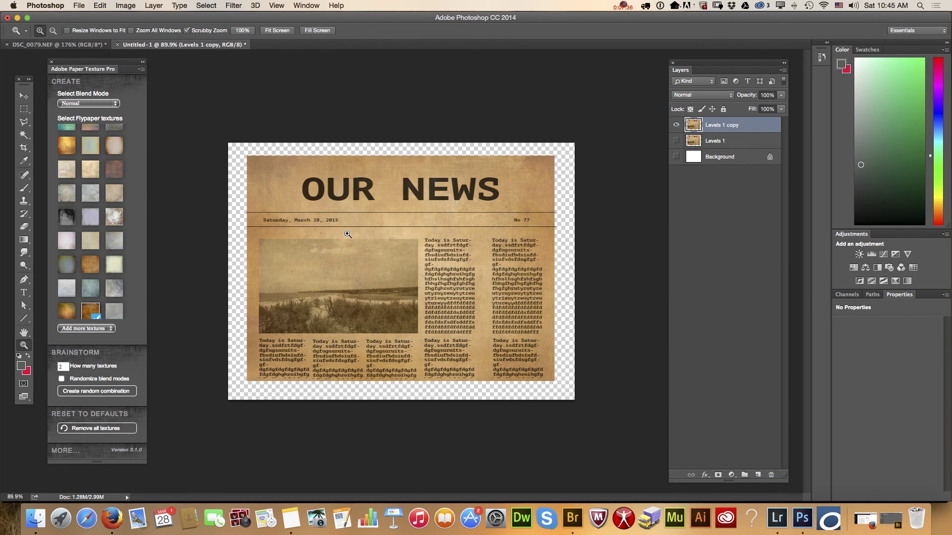
pyautogui.click(23, 109)
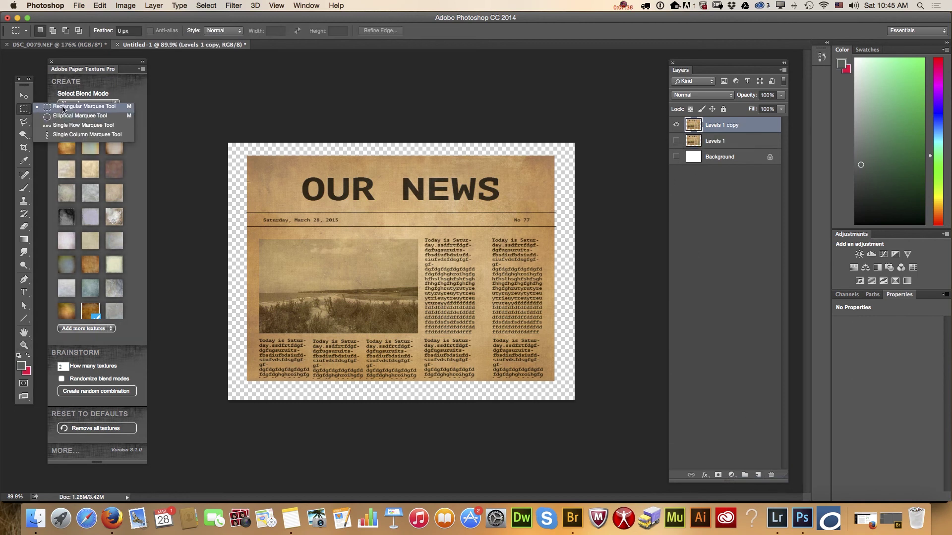
# Step: Shade the left half of the page with a low-opacity black-to-white gradient
pyautogui.click(61, 108)
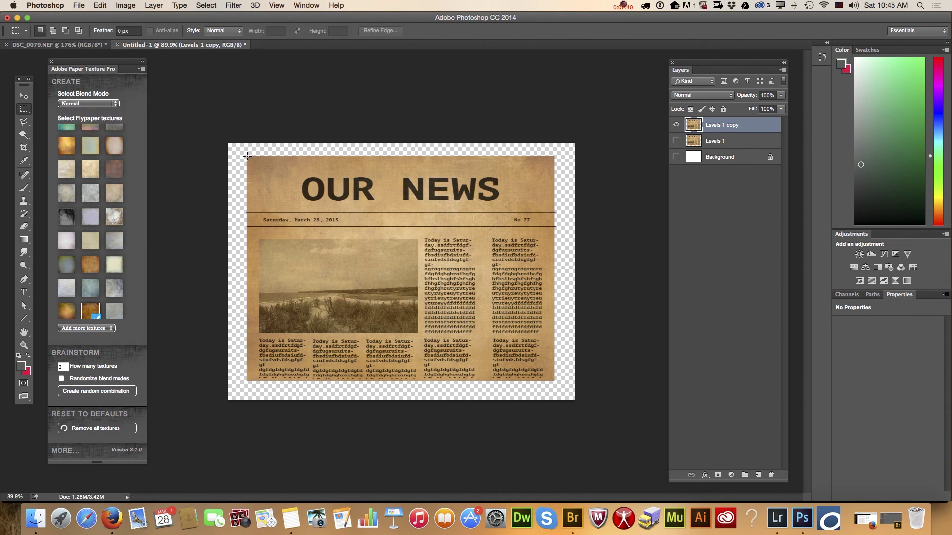
pyautogui.moveTo(249, 161); pyautogui.dragTo(413, 380)
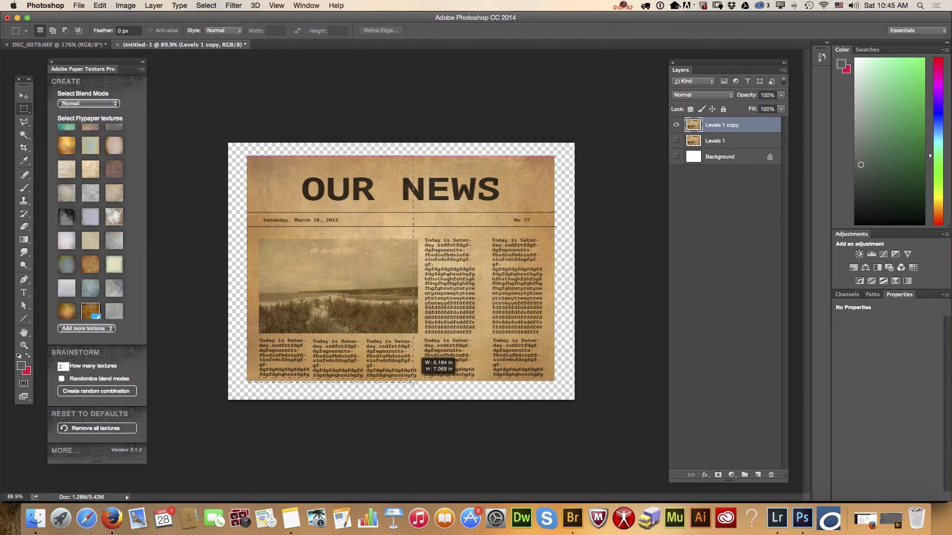
pyautogui.click(23, 239)
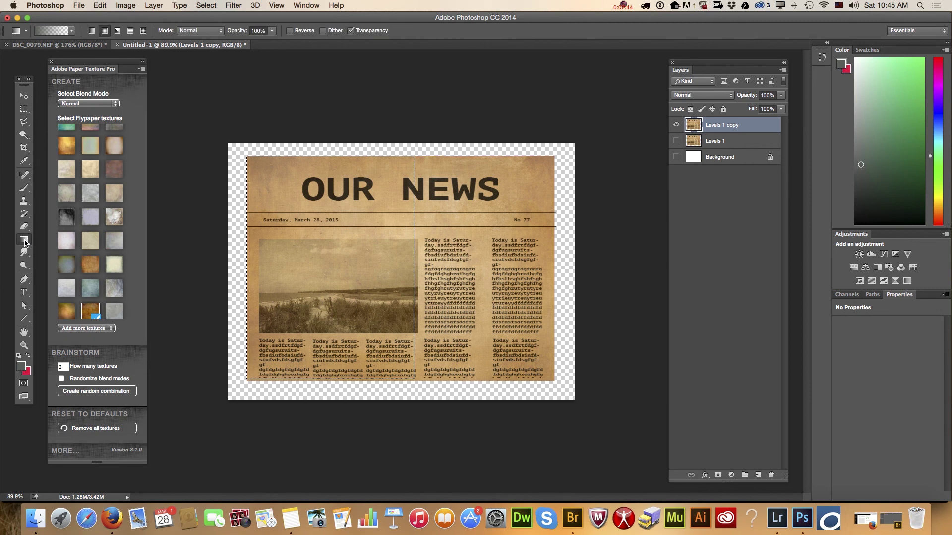
pyautogui.click(61, 238)
pyautogui.click(271, 31)
pyautogui.moveTo(276, 47); pyautogui.dragTo(265, 44)
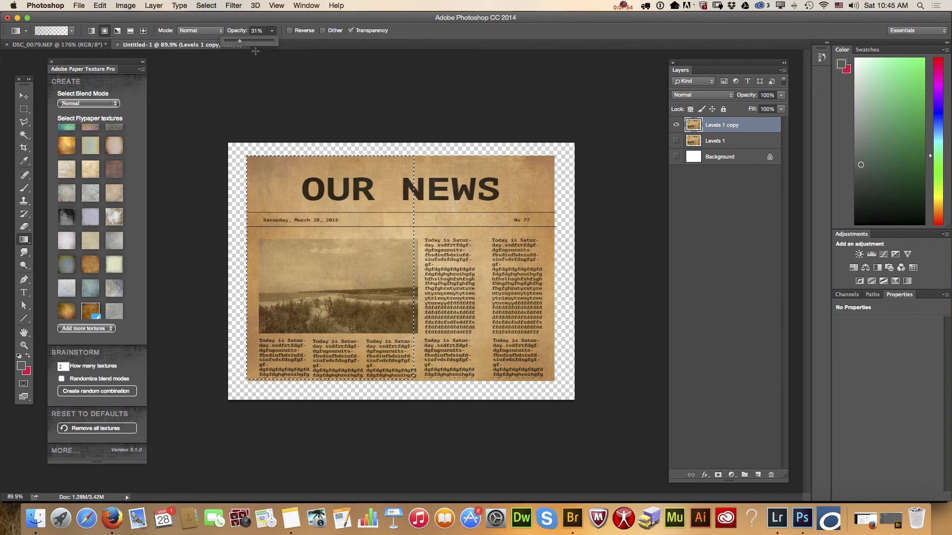
pyautogui.press('d')
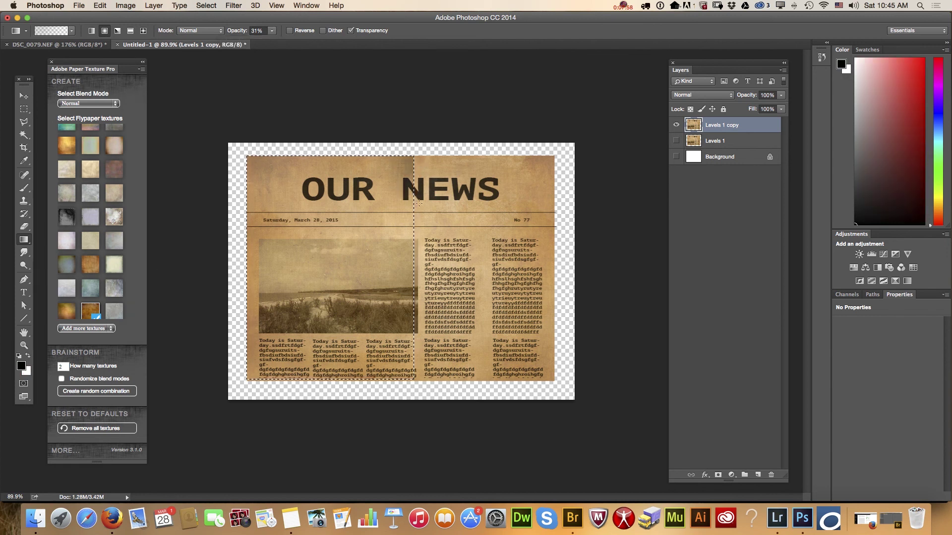
pyautogui.moveTo(359, 235); pyautogui.dragTo(412, 376)
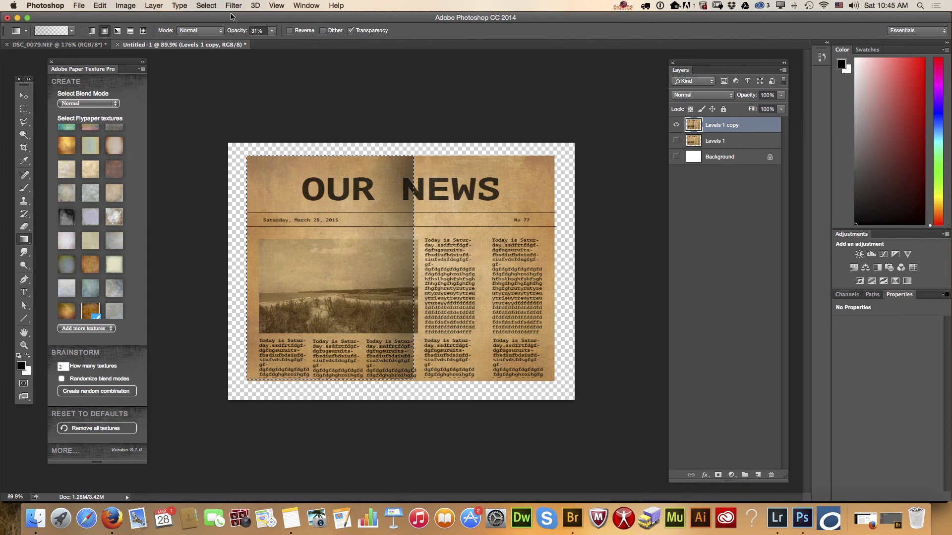
# Step: Clear the selection and marquee the upper half of the newspaper page
pyautogui.click(206, 6)
pyautogui.click(211, 25)
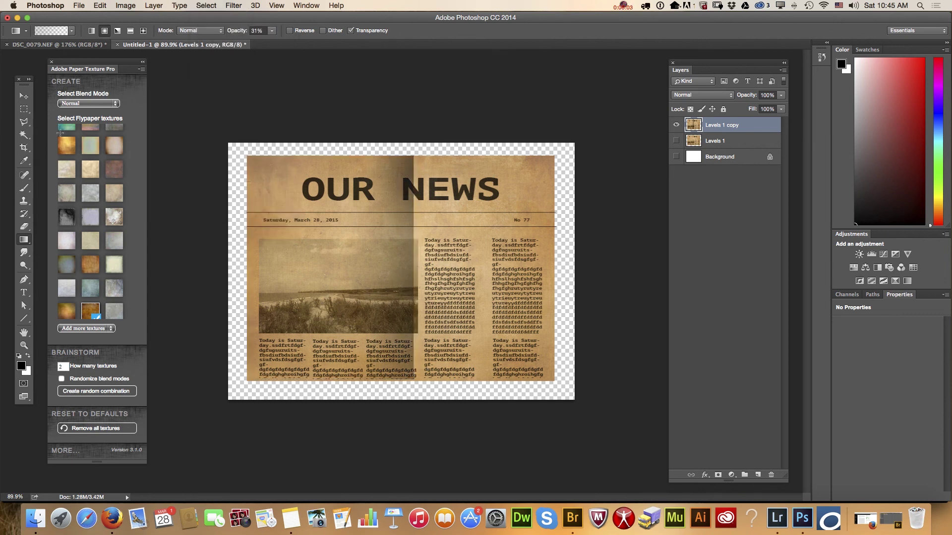
pyautogui.click(23, 109)
pyautogui.click(59, 107)
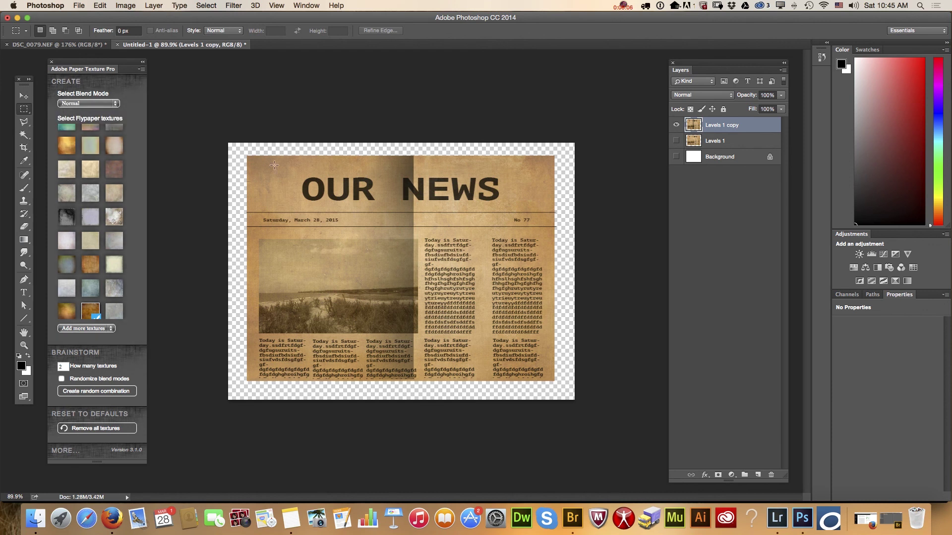
pyautogui.moveTo(247, 155); pyautogui.dragTo(548, 292)
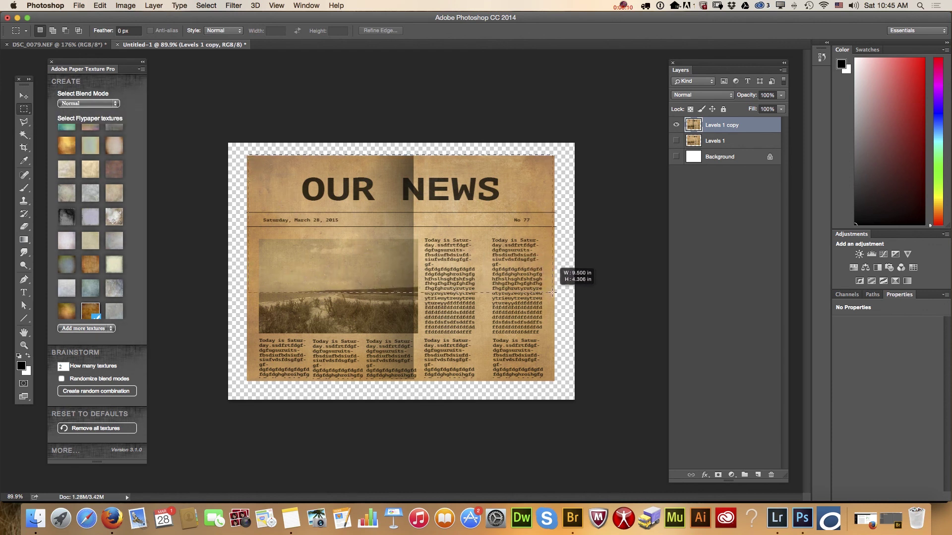
pyautogui.moveTo(547, 292); pyautogui.dragTo(554, 293)
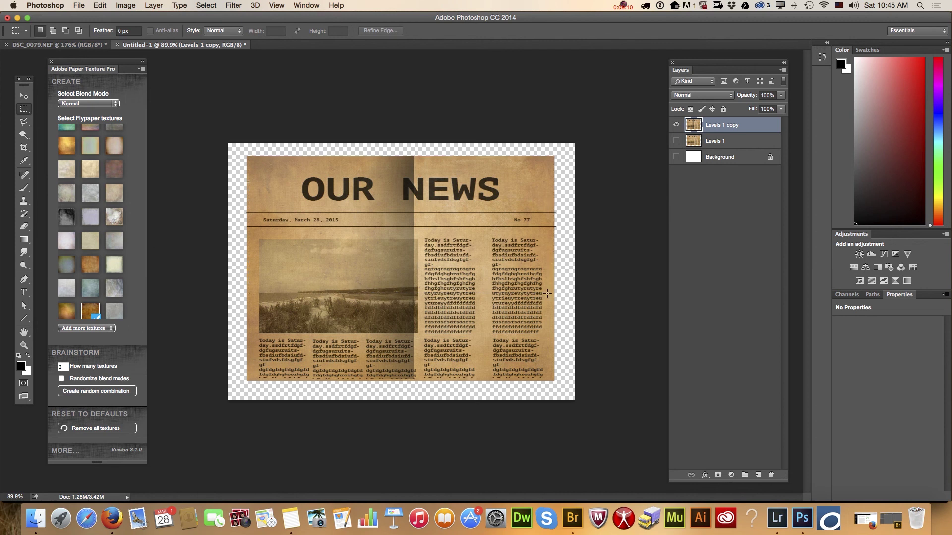
# Step: Darken the top half with a gradient inside the selection, then deselect
pyautogui.click(23, 239)
pyautogui.rightClick(20, 242)
pyautogui.click(67, 237)
pyautogui.moveTo(458, 242); pyautogui.dragTo(458, 241)
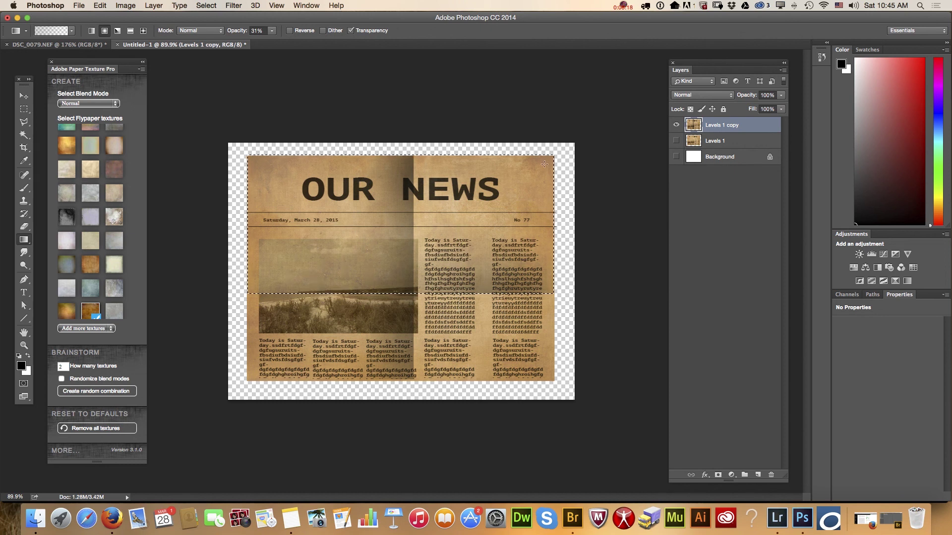
pyautogui.moveTo(527, 165); pyautogui.dragTo(536, 211)
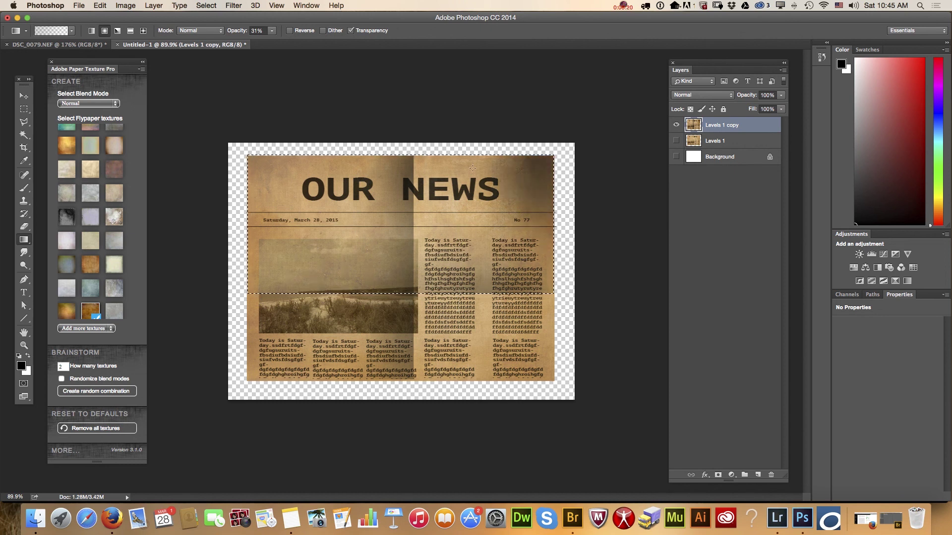
pyautogui.moveTo(472, 181); pyautogui.dragTo(454, 341)
pyautogui.click(207, 6)
pyautogui.click(210, 27)
# Step: Select the lower half of the page, drag a gradient across it, and deselect
pyautogui.moveTo(23, 109); pyautogui.dragTo(68, 108)
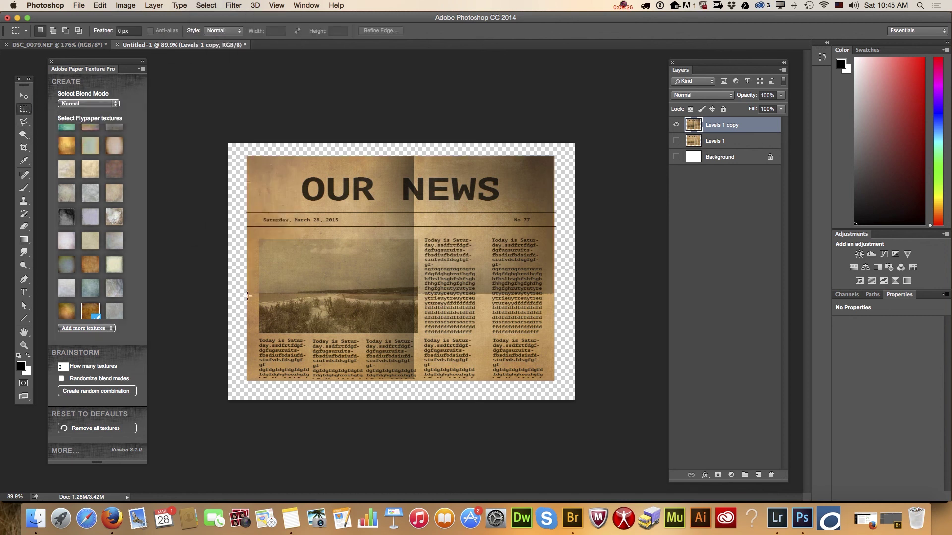
pyautogui.moveTo(246, 292); pyautogui.dragTo(555, 381)
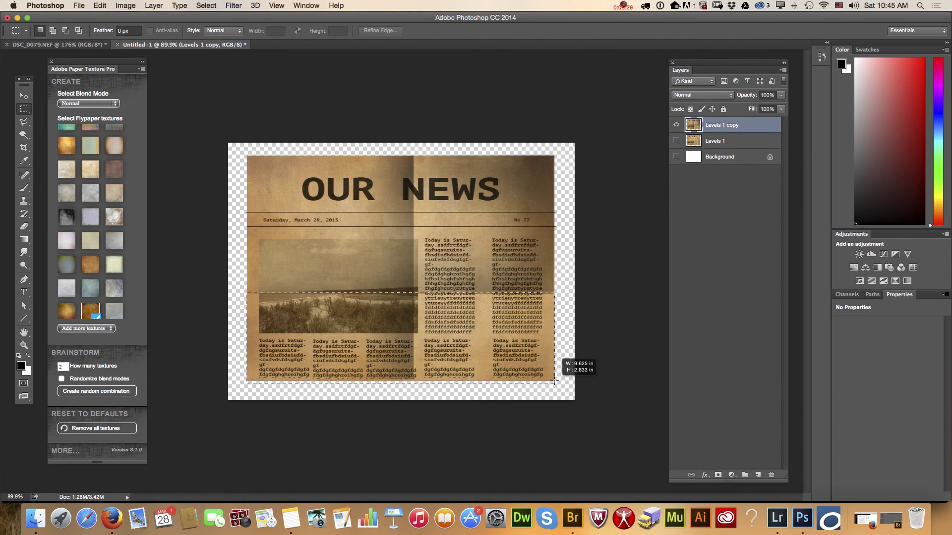
pyautogui.moveTo(555, 381); pyautogui.dragTo(554, 381)
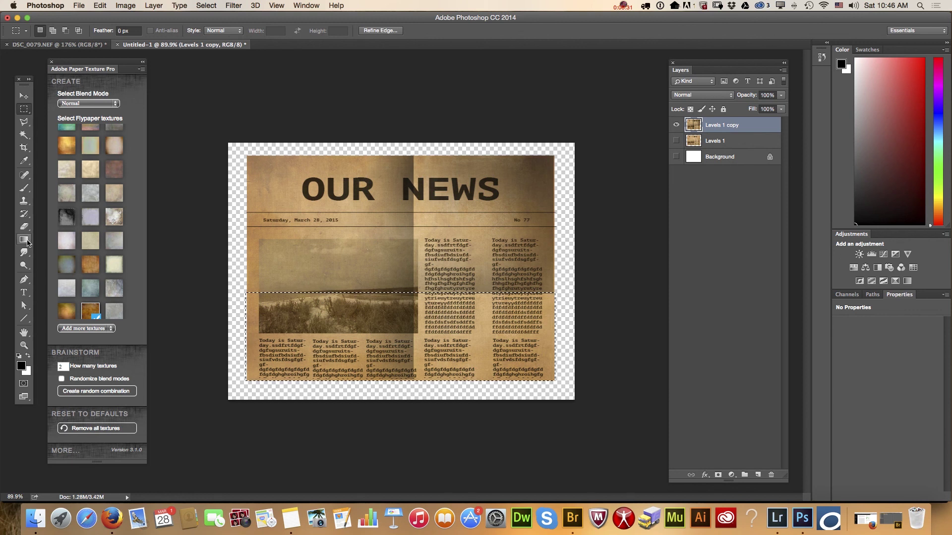
pyautogui.moveTo(24, 240); pyautogui.dragTo(69, 240)
pyautogui.click(68, 240)
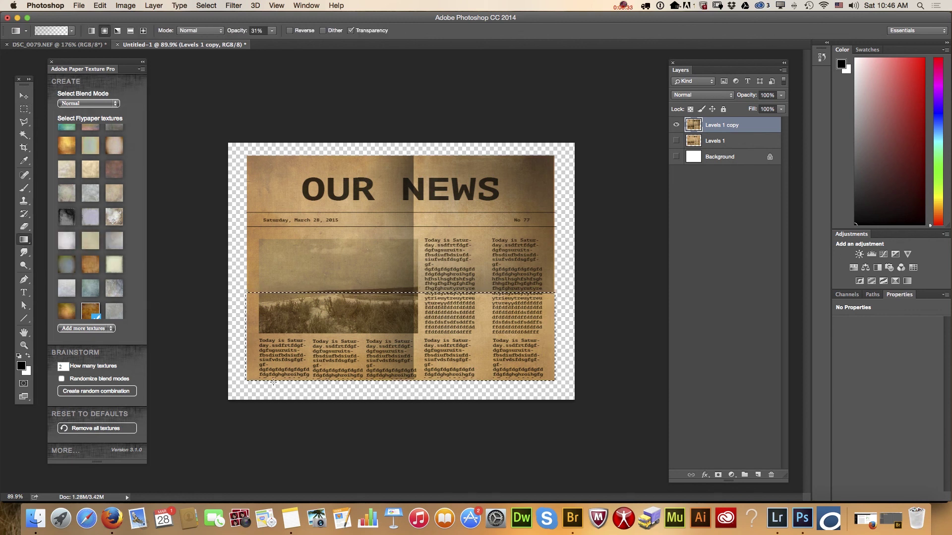
pyautogui.moveTo(345, 329); pyautogui.dragTo(512, 366)
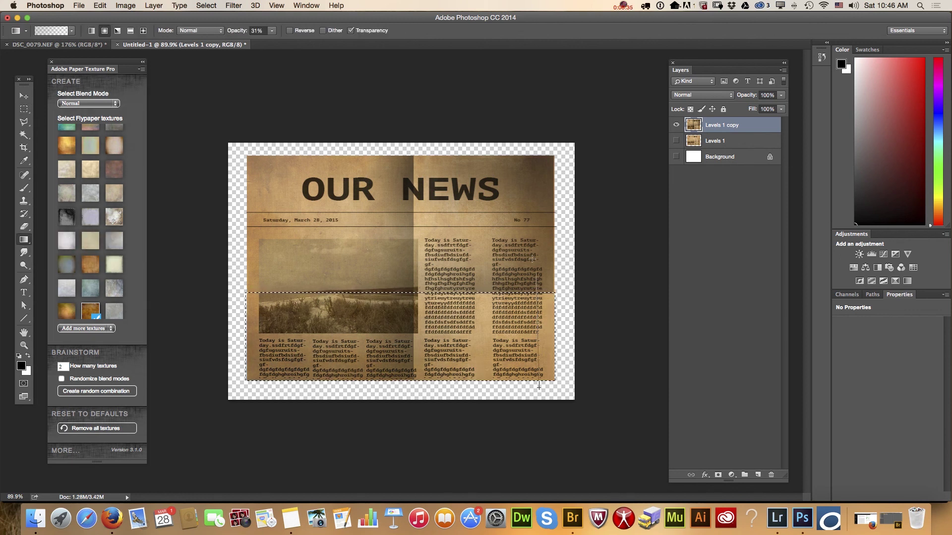
pyautogui.click(206, 6)
pyautogui.press('Escape')
pyautogui.press('super+d')
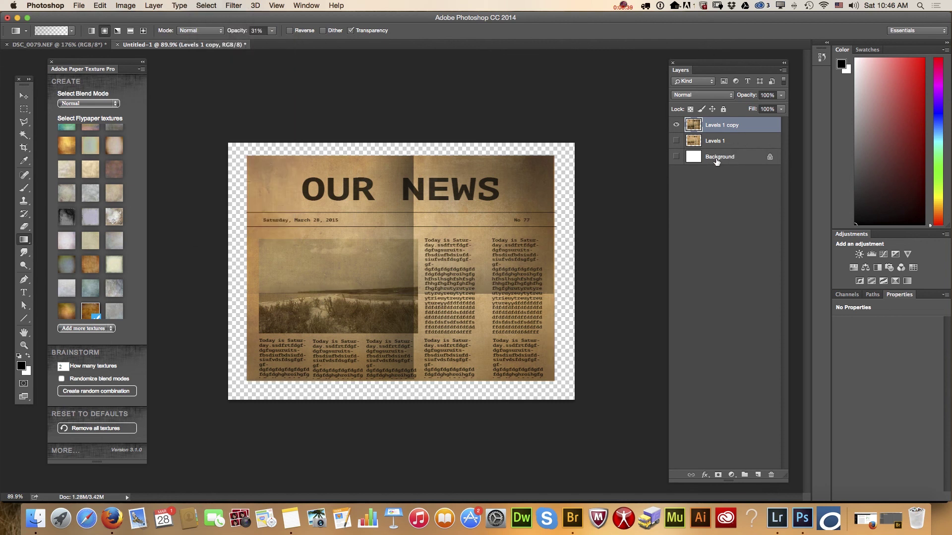
# Step: Show the white Background layer and give Levels 1 copy a blank layer mask
pyautogui.click(676, 157)
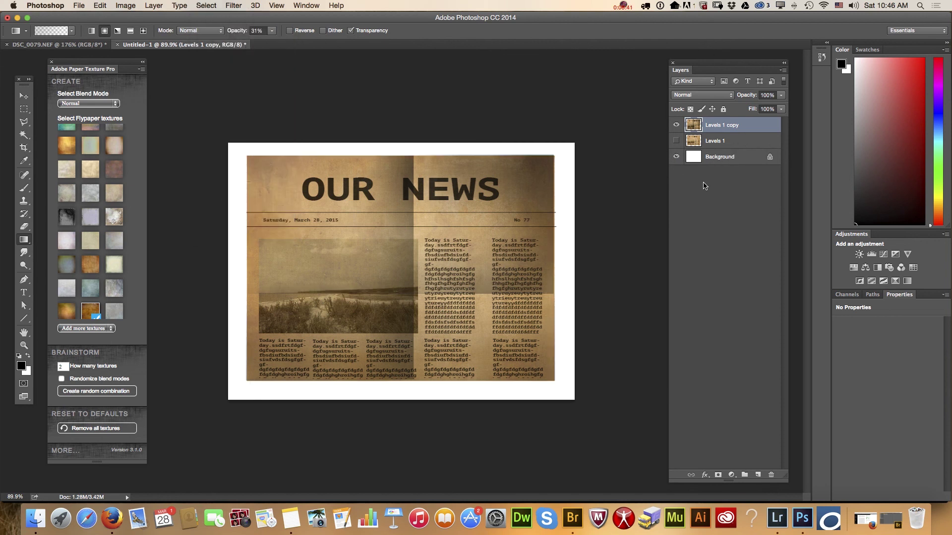
pyautogui.click(718, 475)
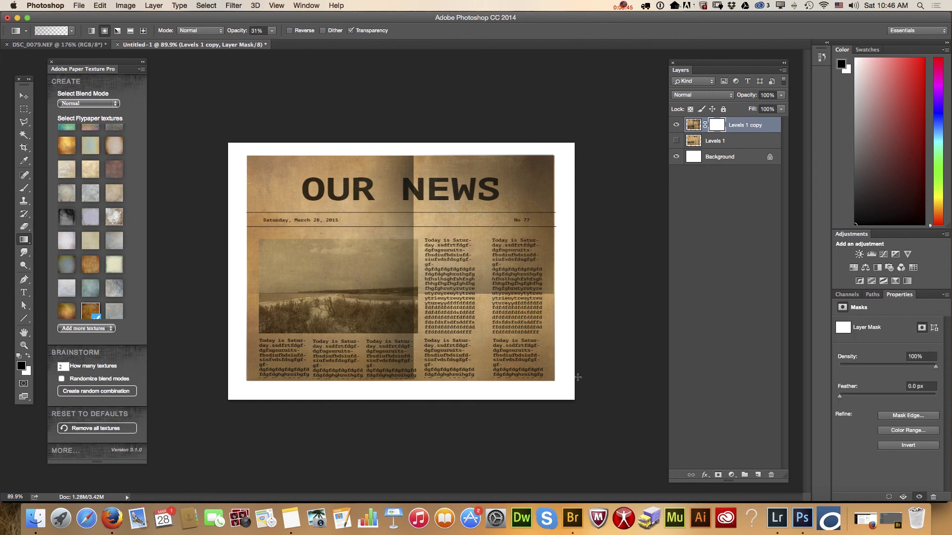
pyautogui.click(24, 187)
pyautogui.click(56, 188)
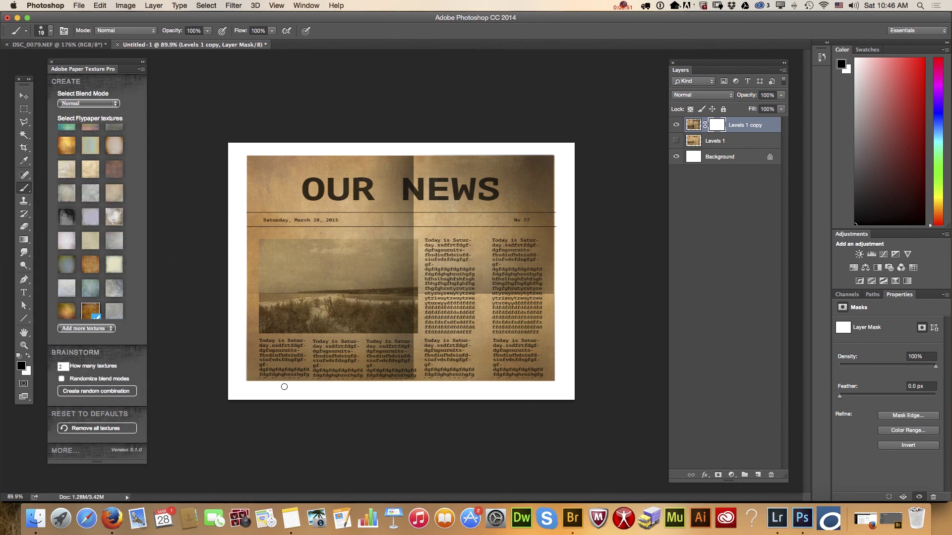
# Step: Pick a rough grunge brush preset and size it to 182 px
pyautogui.rightClick(343, 296)
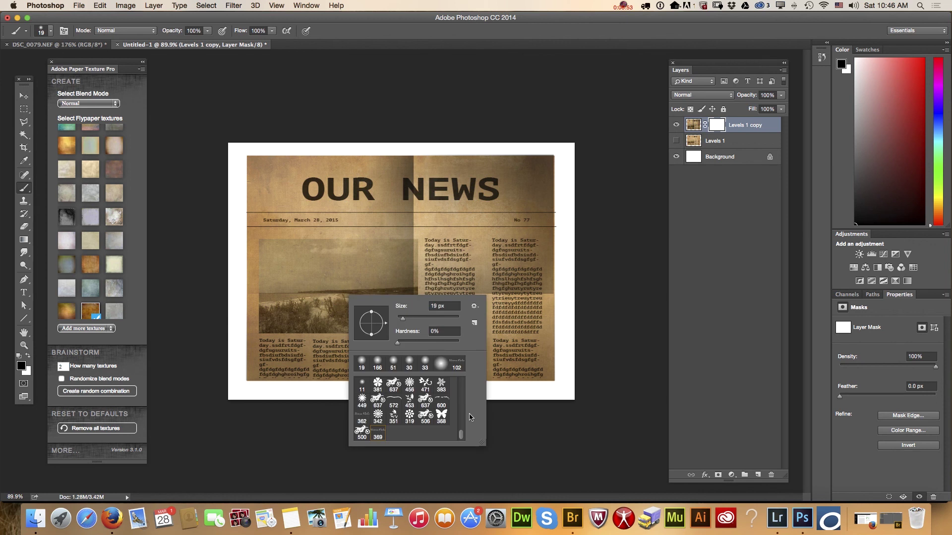
pyautogui.moveTo(461, 438); pyautogui.dragTo(457, 407)
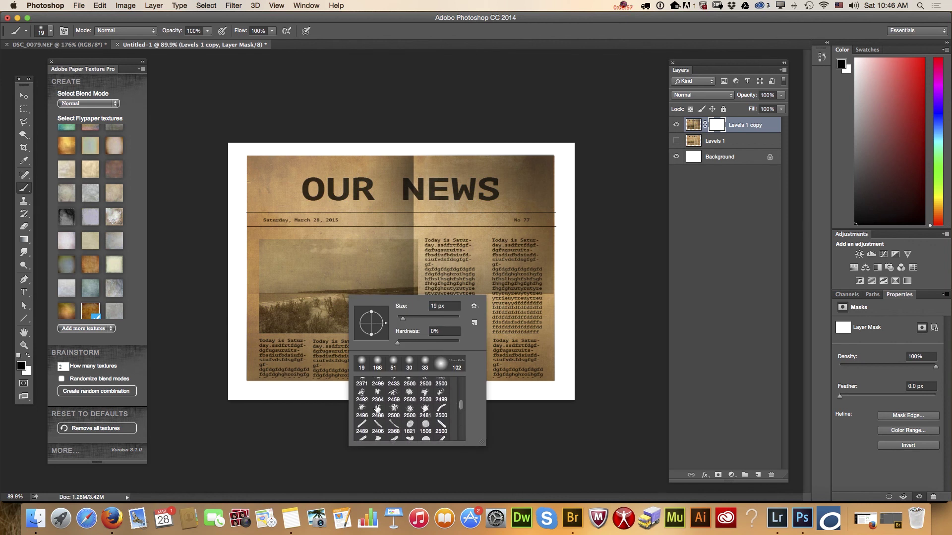
pyautogui.click(378, 411)
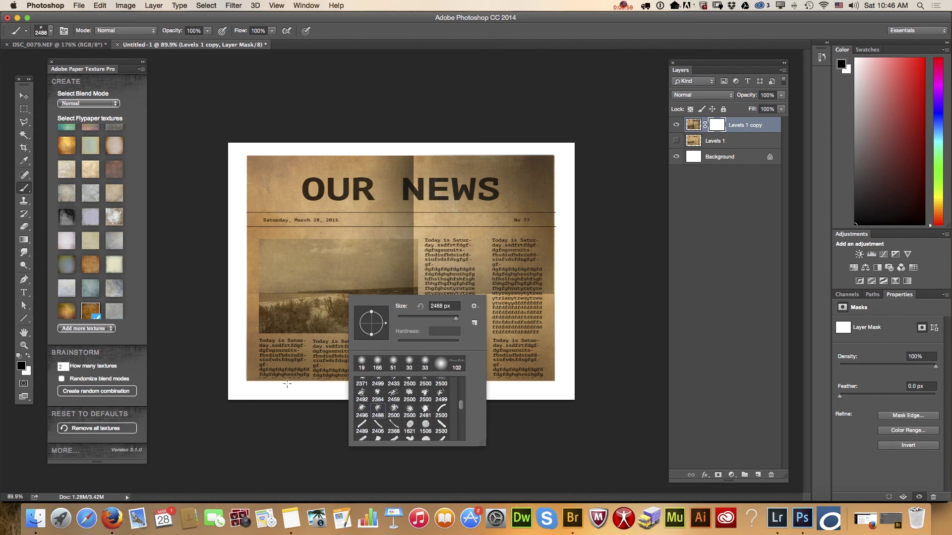
pyautogui.moveTo(419, 319); pyautogui.dragTo(432, 318)
pyautogui.click(394, 409)
pyautogui.moveTo(455, 319); pyautogui.dragTo(441, 318)
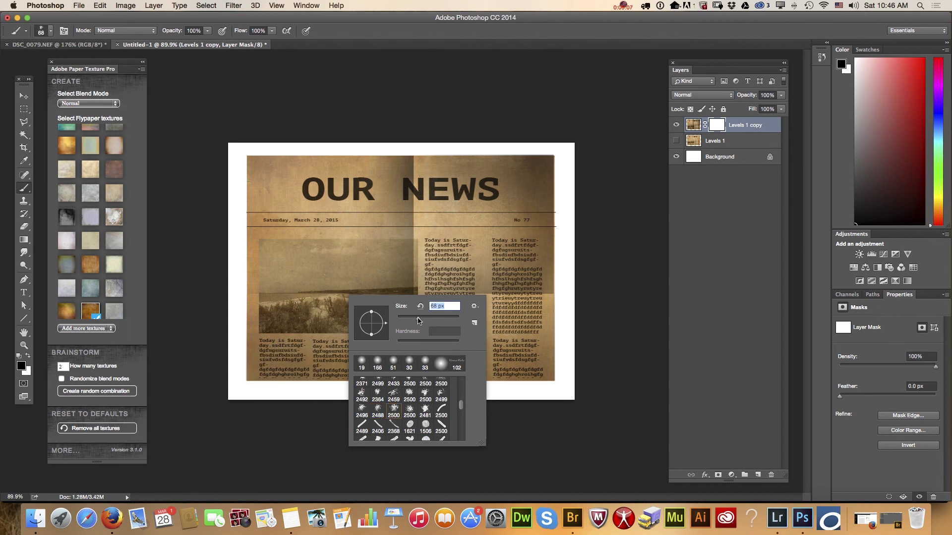
# Step: Paint black on the mask to tear the bottom-left, top-right, left, right and bottom edges
pyautogui.click(260, 389)
pyautogui.moveTo(255, 389); pyautogui.dragTo(304, 373)
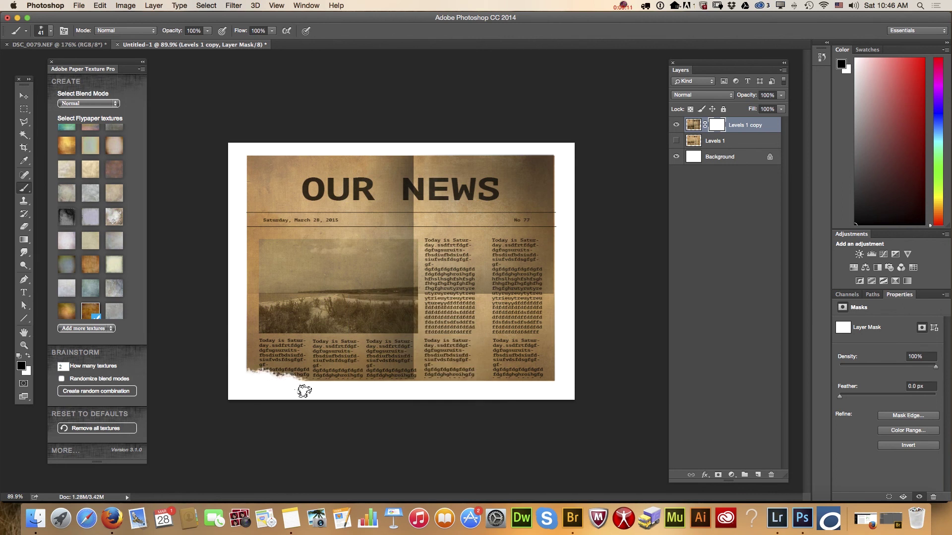
pyautogui.moveTo(304, 373); pyautogui.dragTo(262, 387)
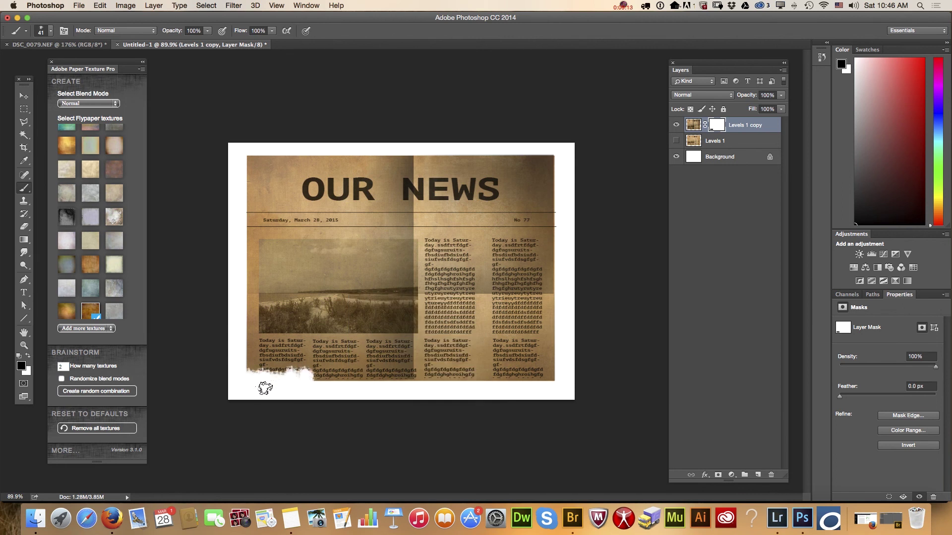
pyautogui.moveTo(554, 166); pyautogui.dragTo(545, 148)
pyautogui.moveTo(566, 366)
pyautogui.mouseDown()
pyautogui.moveTo(559, 357)
pyautogui.moveTo(565, 376)
pyautogui.moveTo(557, 376)
pyautogui.mouseUp()
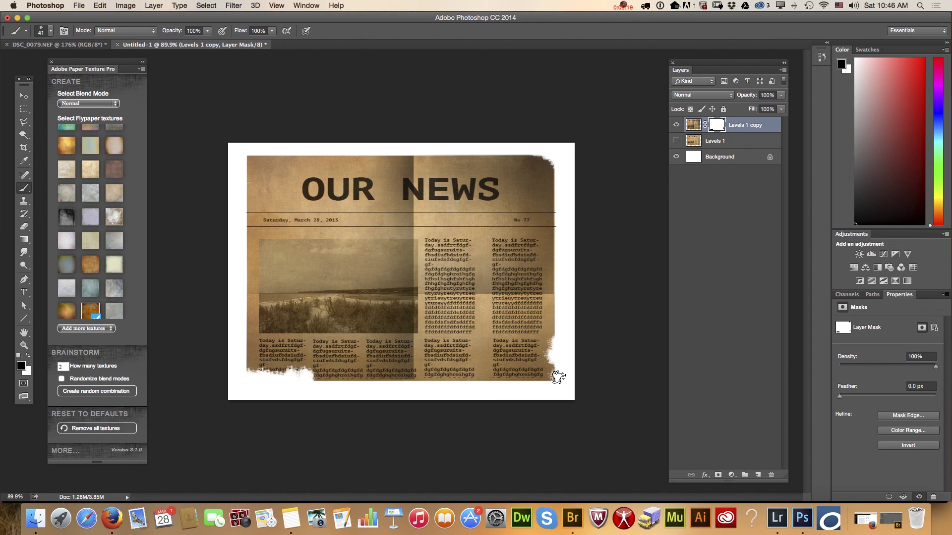
pyautogui.moveTo(233, 204); pyautogui.dragTo(241, 247)
pyautogui.moveTo(302, 377)
pyautogui.mouseDown()
pyautogui.moveTo(268, 382)
pyautogui.moveTo(259, 395)
pyautogui.mouseUp()
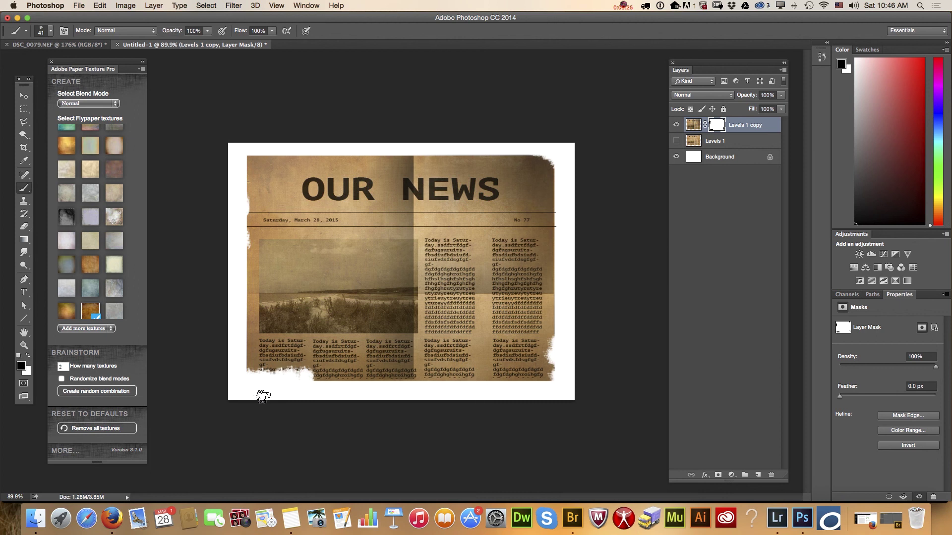
pyautogui.moveTo(370, 387)
pyautogui.mouseDown()
pyautogui.moveTo(336, 382)
pyautogui.moveTo(391, 386)
pyautogui.moveTo(325, 384)
pyautogui.moveTo(342, 394)
pyautogui.mouseUp()
pyautogui.click(693, 125)
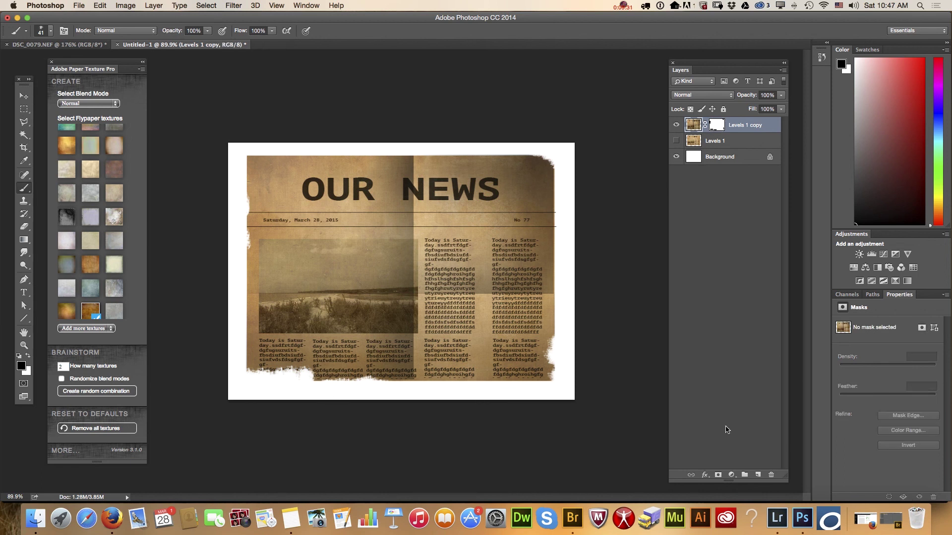
# Step: Add a Drop Shadow to Levels 1 copy: 23% opacity, 9 px distance, 6% spread, 18 px size
pyautogui.click(704, 475)
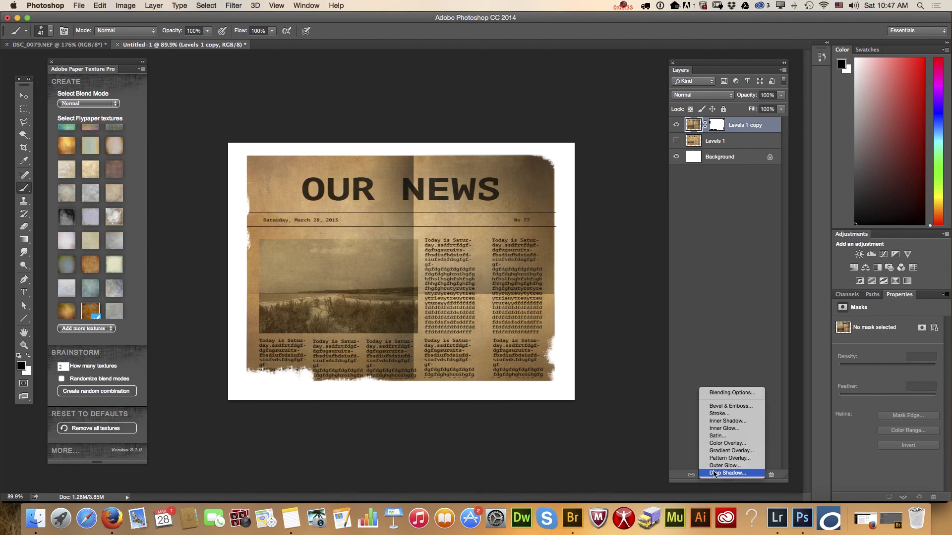
pyautogui.click(733, 473)
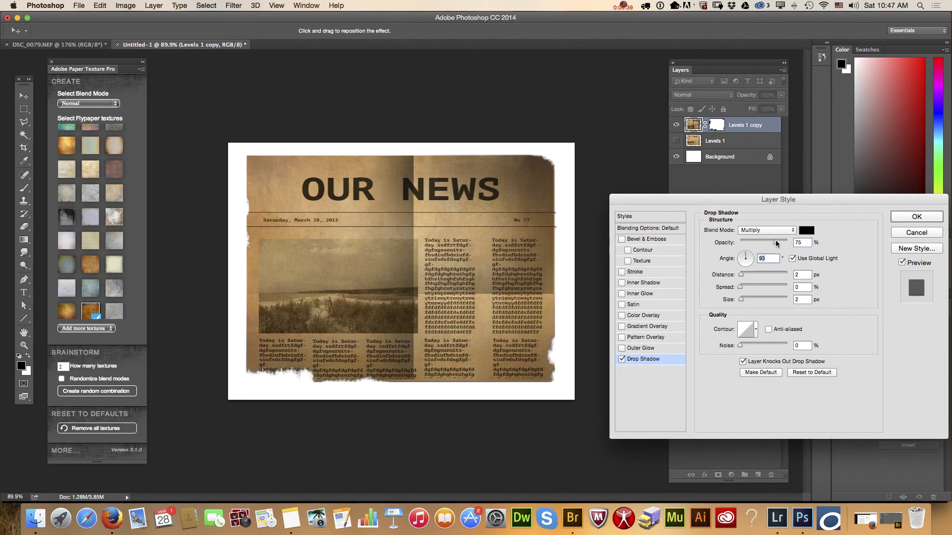
pyautogui.moveTo(740, 301)
pyautogui.mouseDown()
pyautogui.moveTo(749, 300)
pyautogui.moveTo(746, 274)
pyautogui.moveTo(743, 288)
pyautogui.mouseUp()
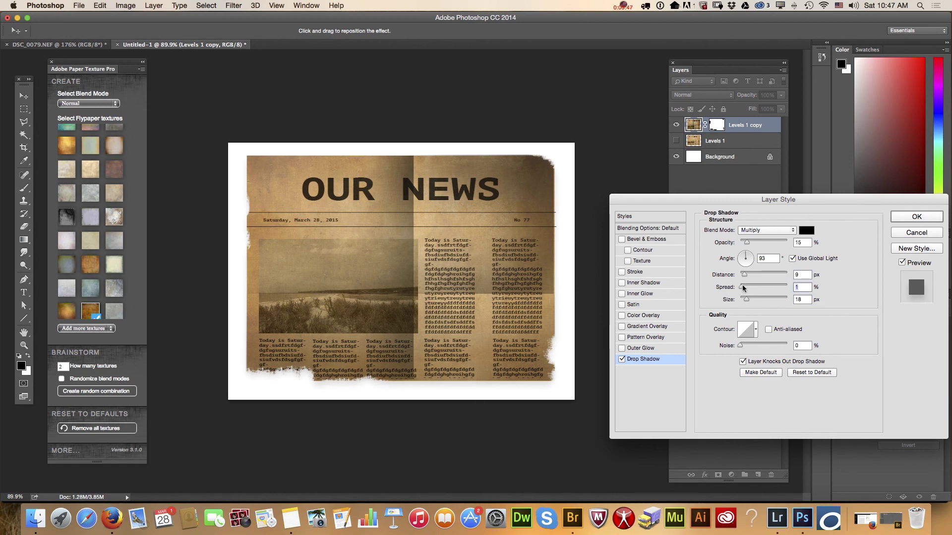
pyautogui.moveTo(748, 242); pyautogui.dragTo(751, 240)
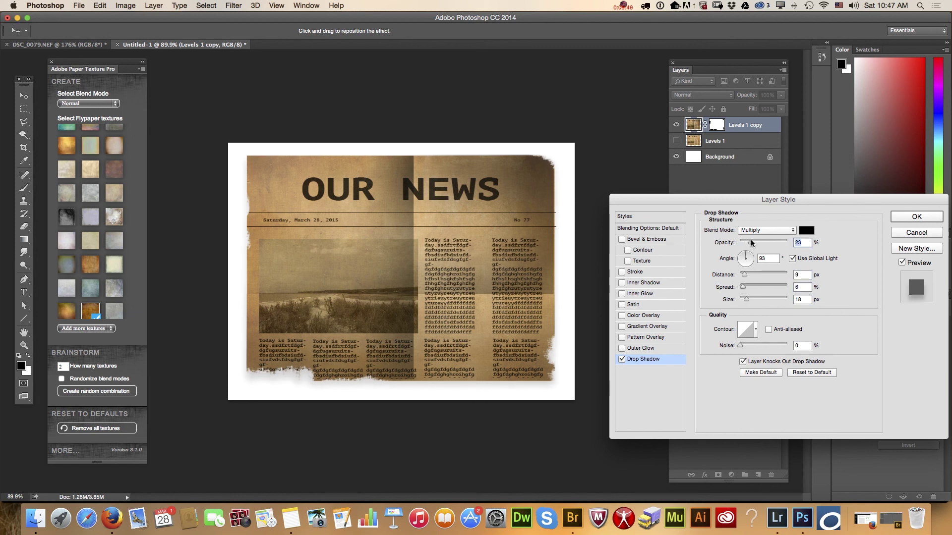
pyautogui.click(905, 217)
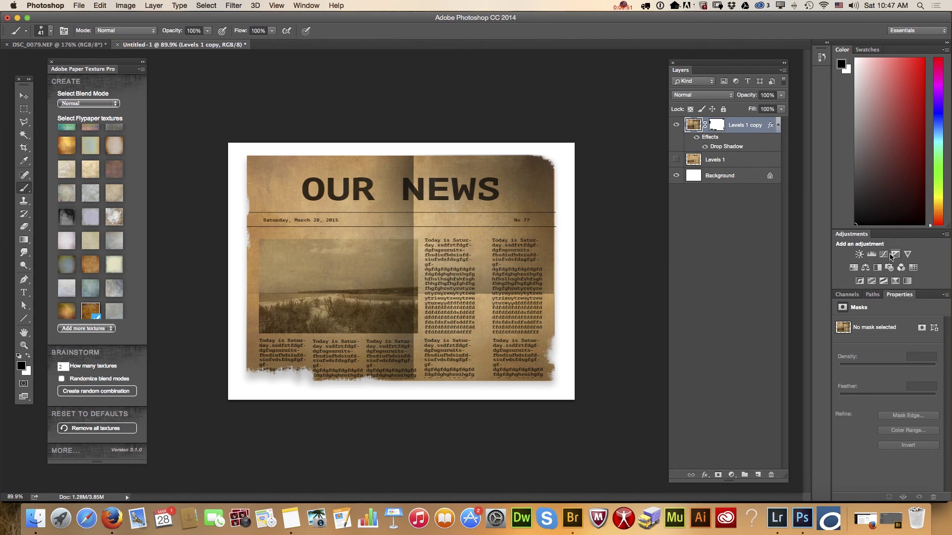